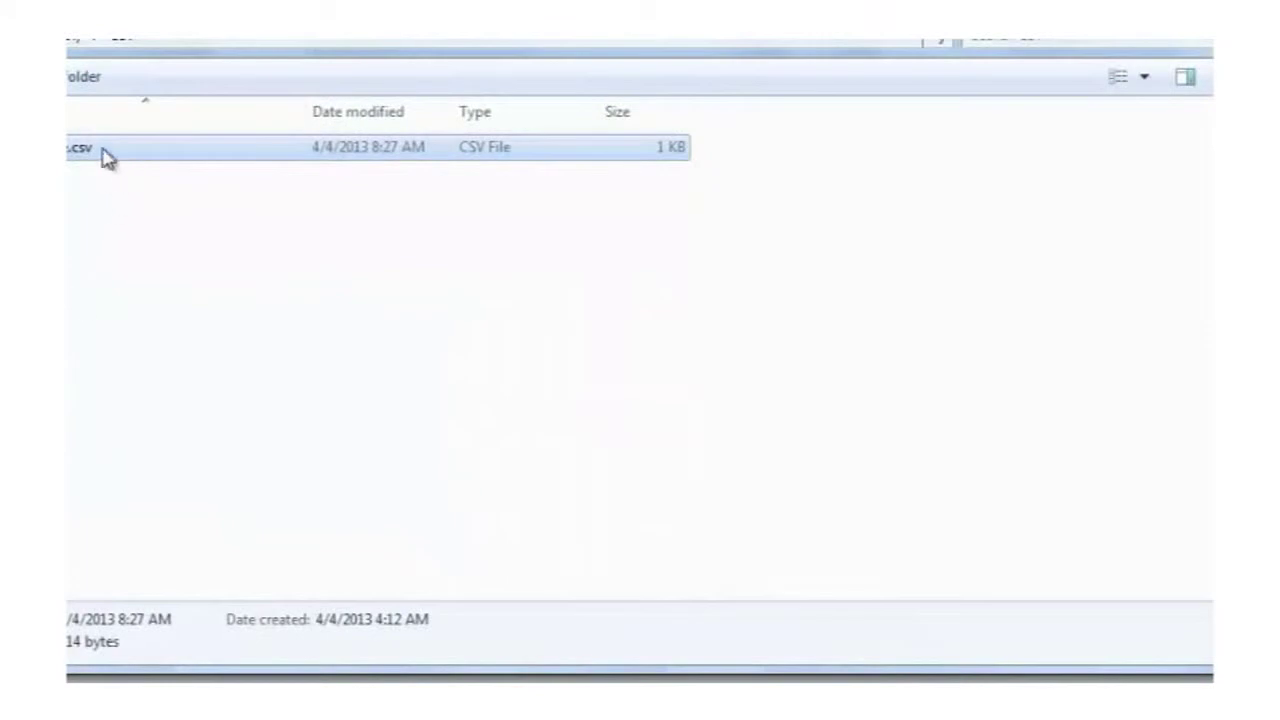
Step: Open Sample.csv in Notepad and review the SAMAccountName header and account names
double_click(88, 150)
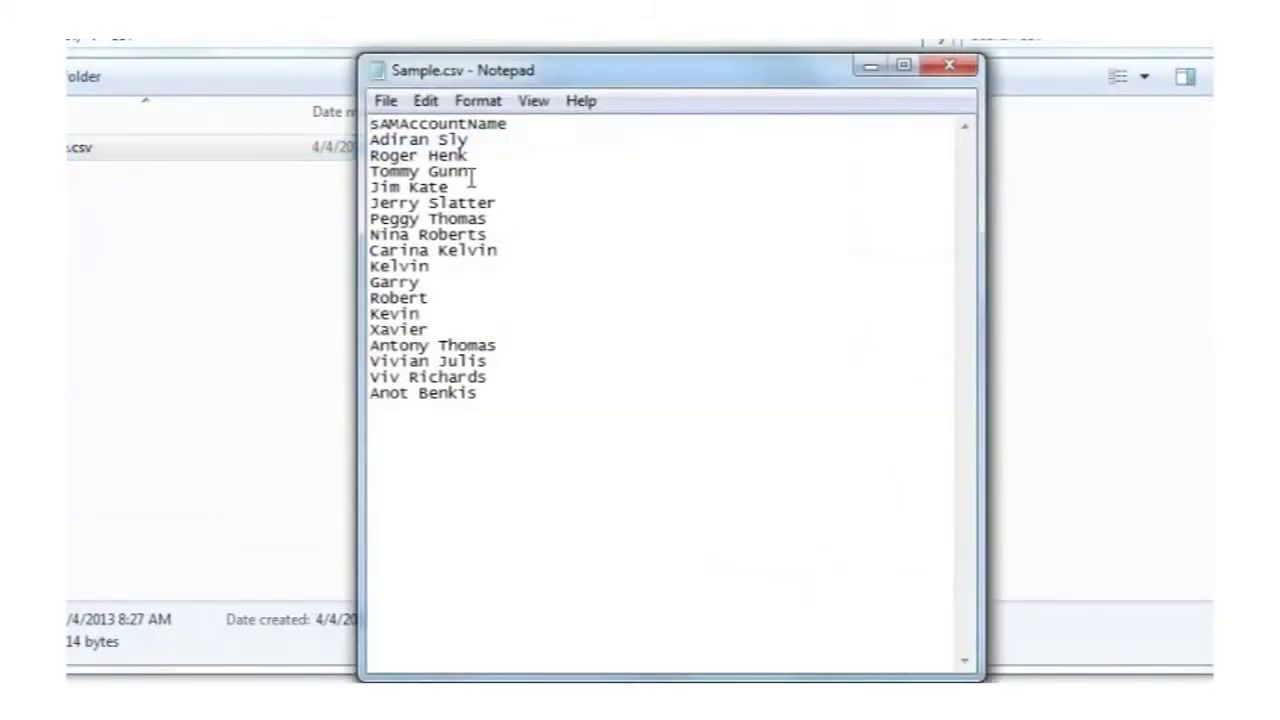
left_click_drag(371, 124, 510, 121)
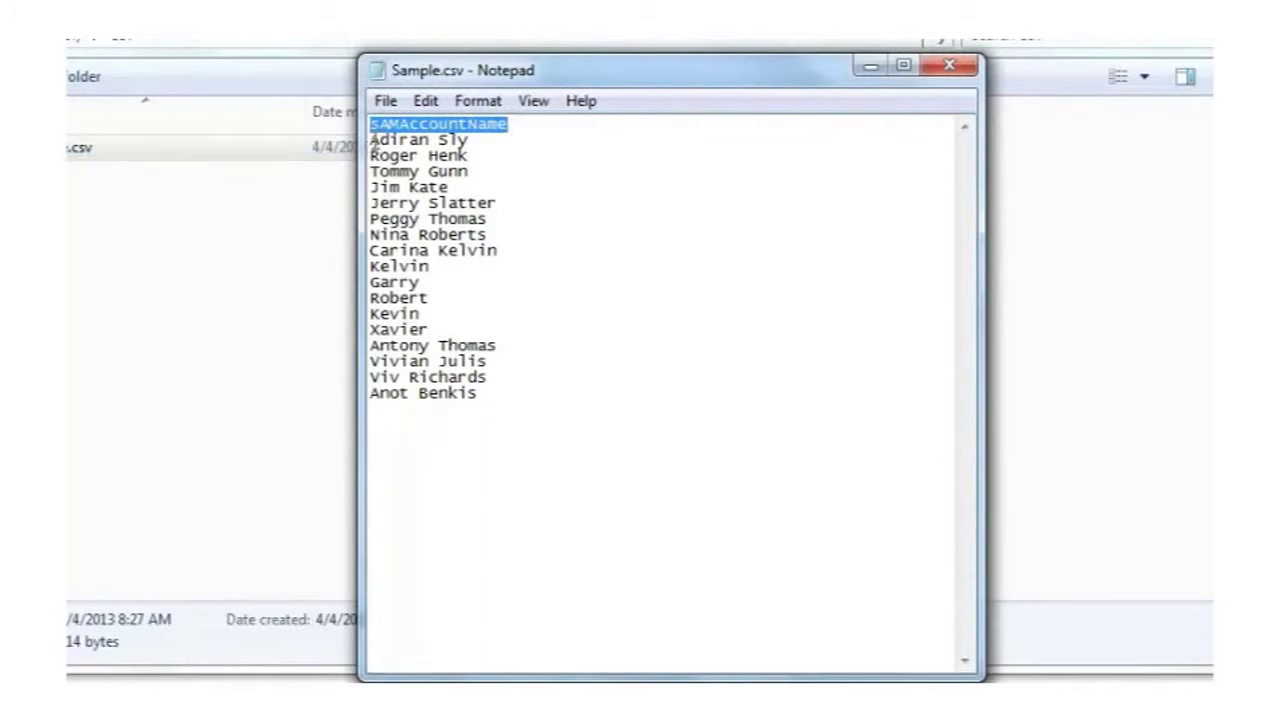
left_click_drag(371, 141, 480, 399)
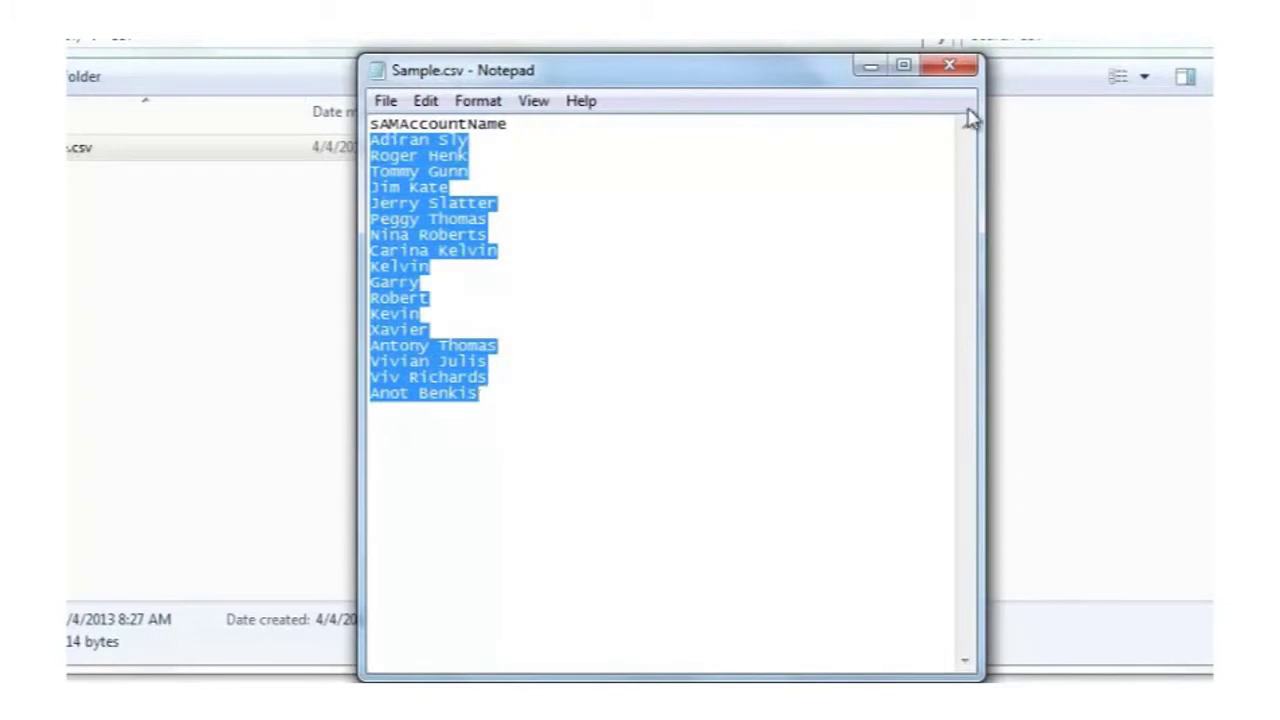
left_click(757, 216)
Step: Save Sample.csv and close Notepad
left_click(385, 101)
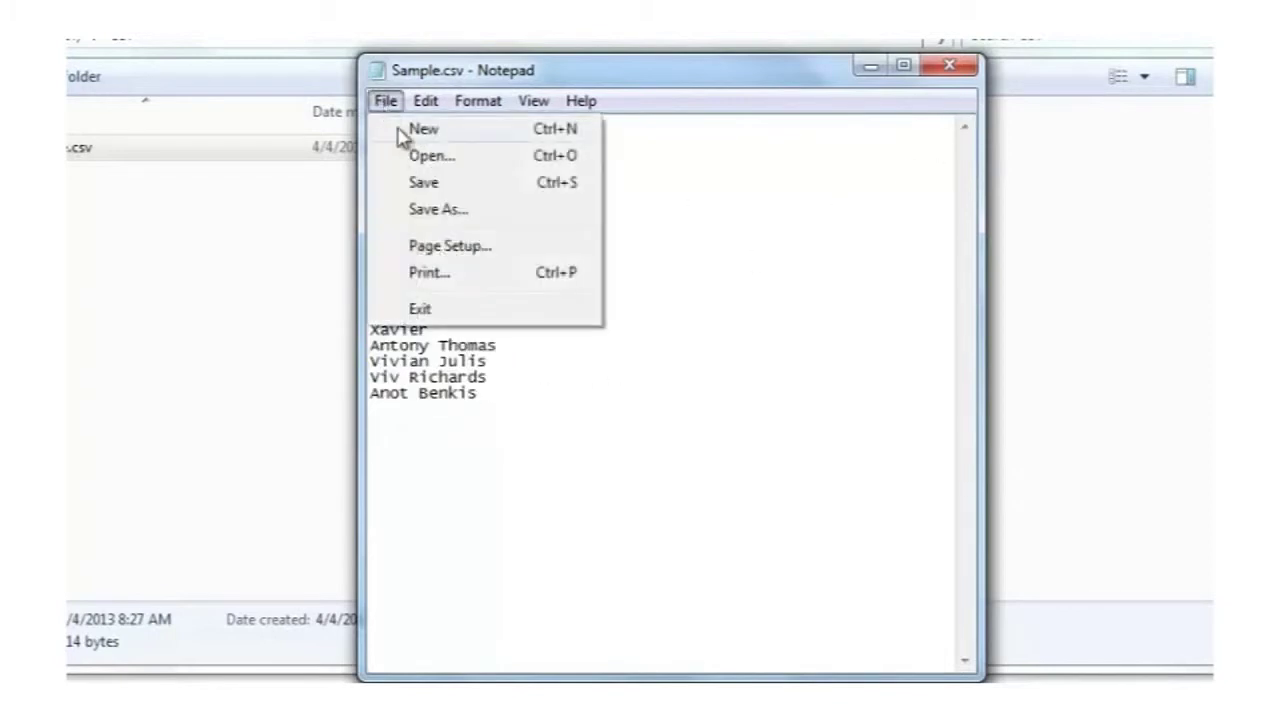
left_click(421, 187)
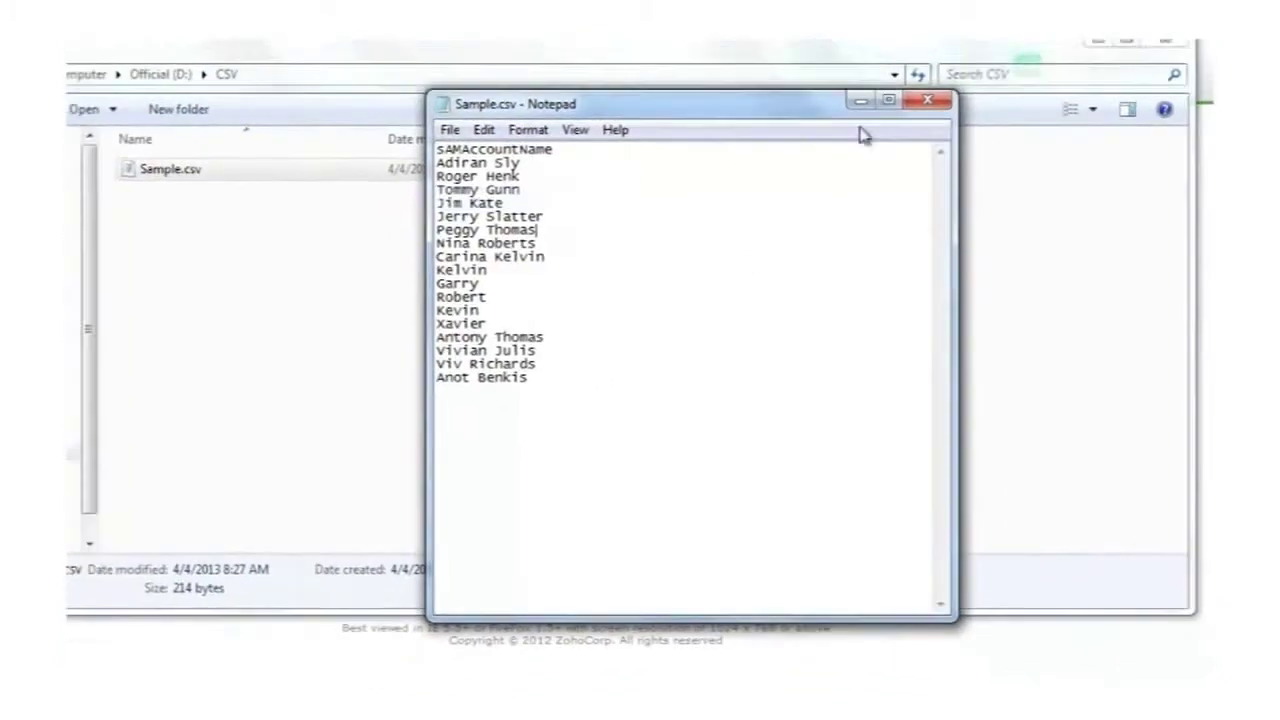
left_click(928, 100)
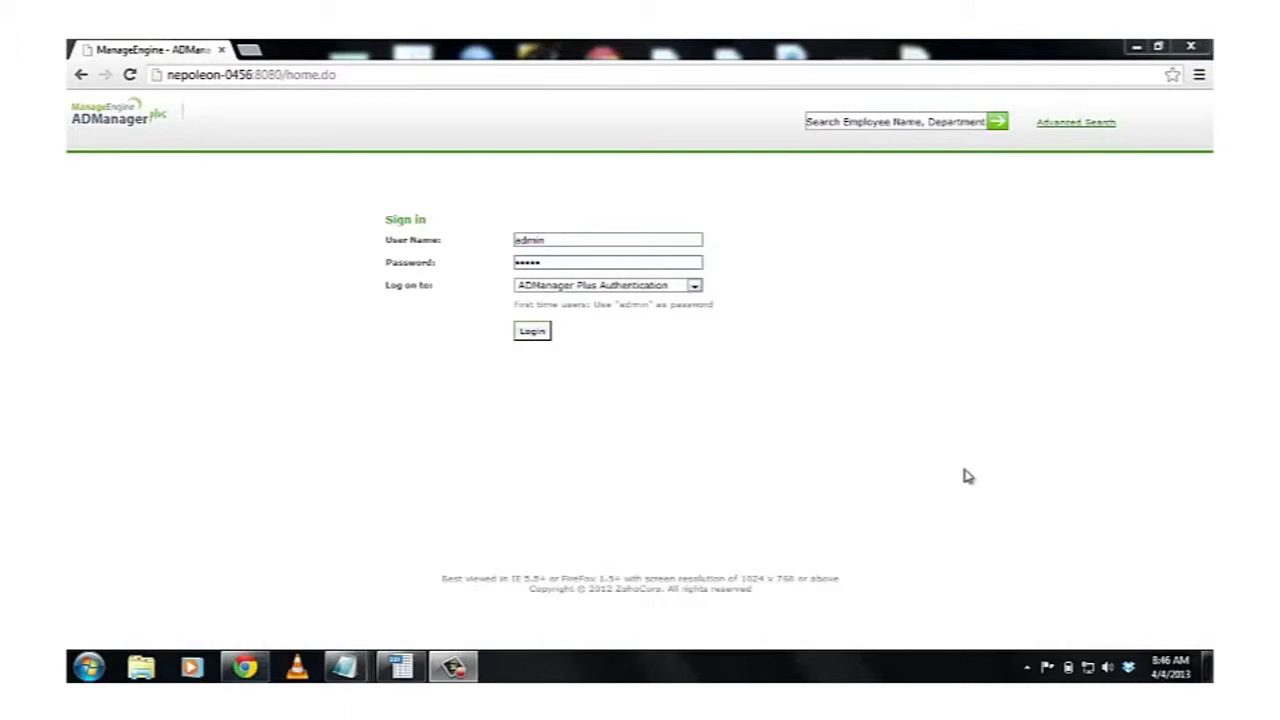
Step: Sign in and start a new user creation template, TemplateUser1, for the xchange.com domain
left_click(532, 333)
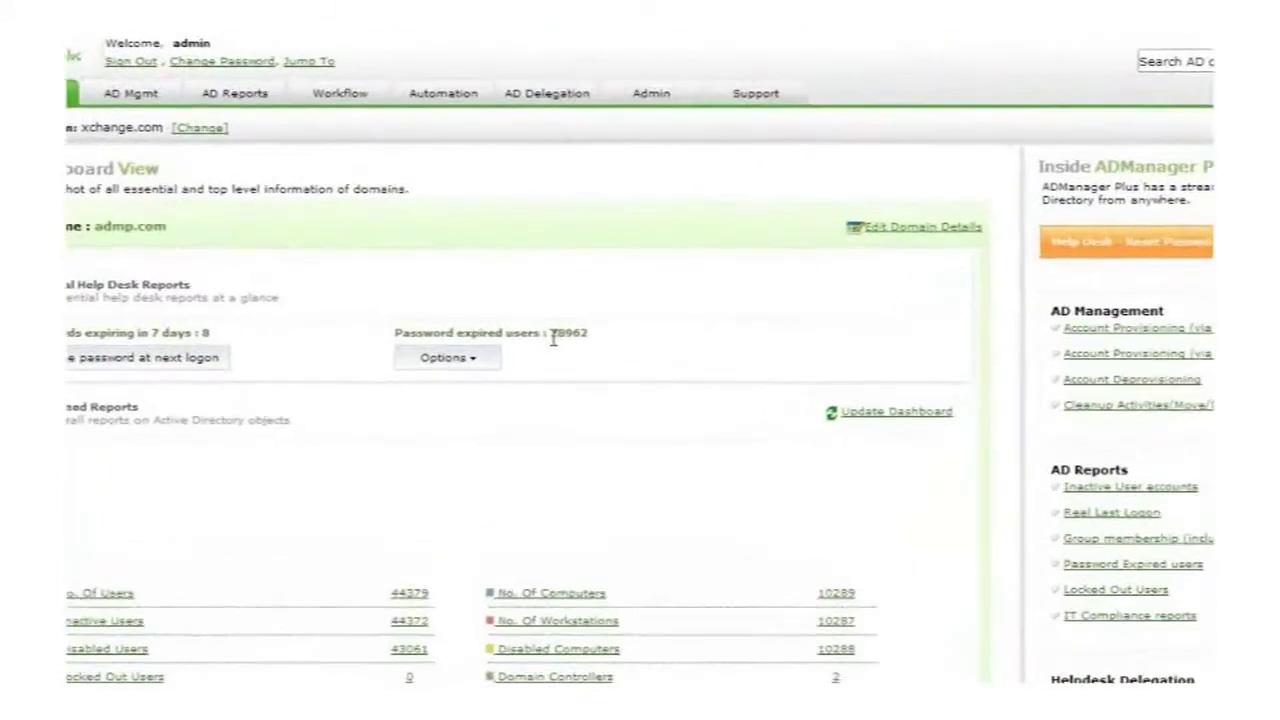
left_click(75, 48)
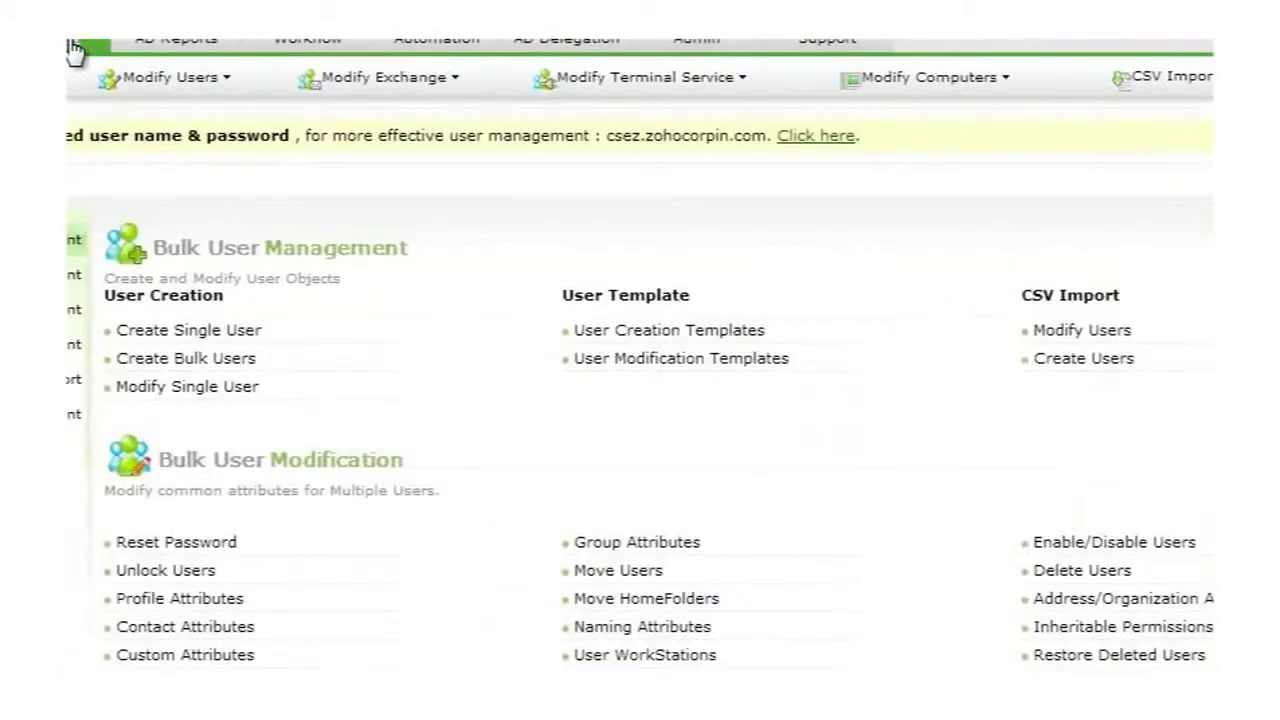
left_click(686, 333)
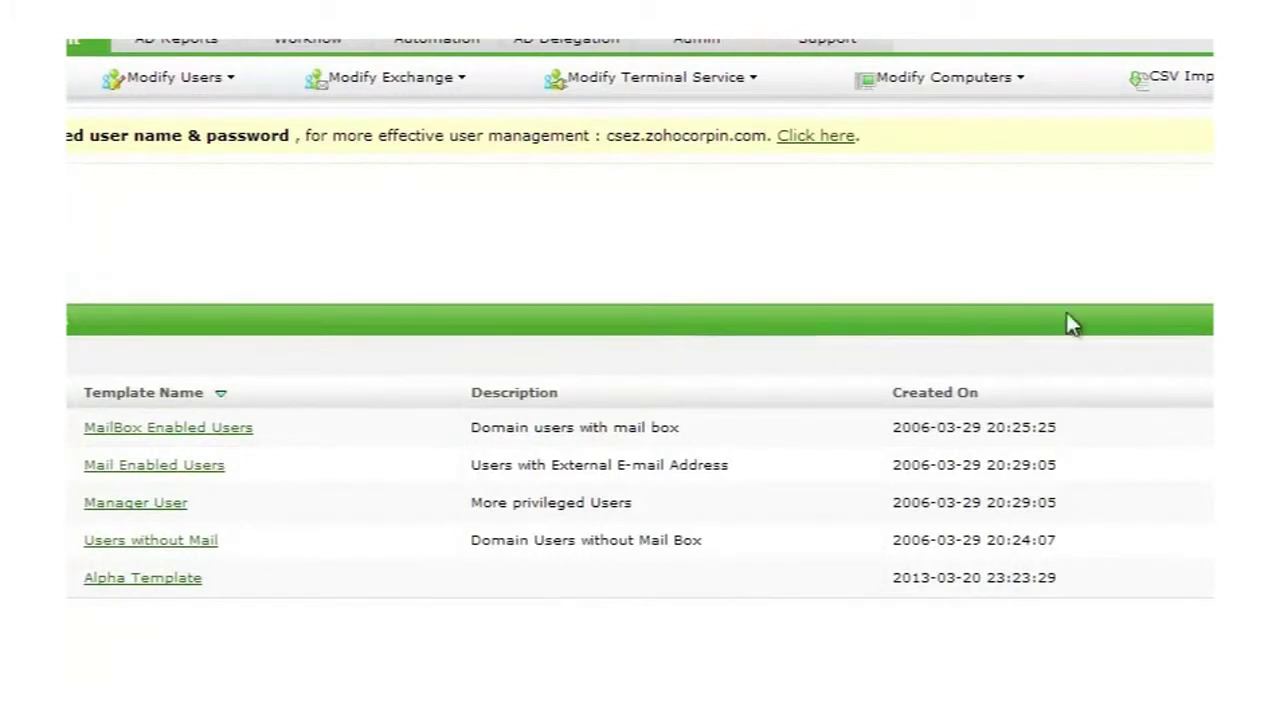
left_click(1136, 120)
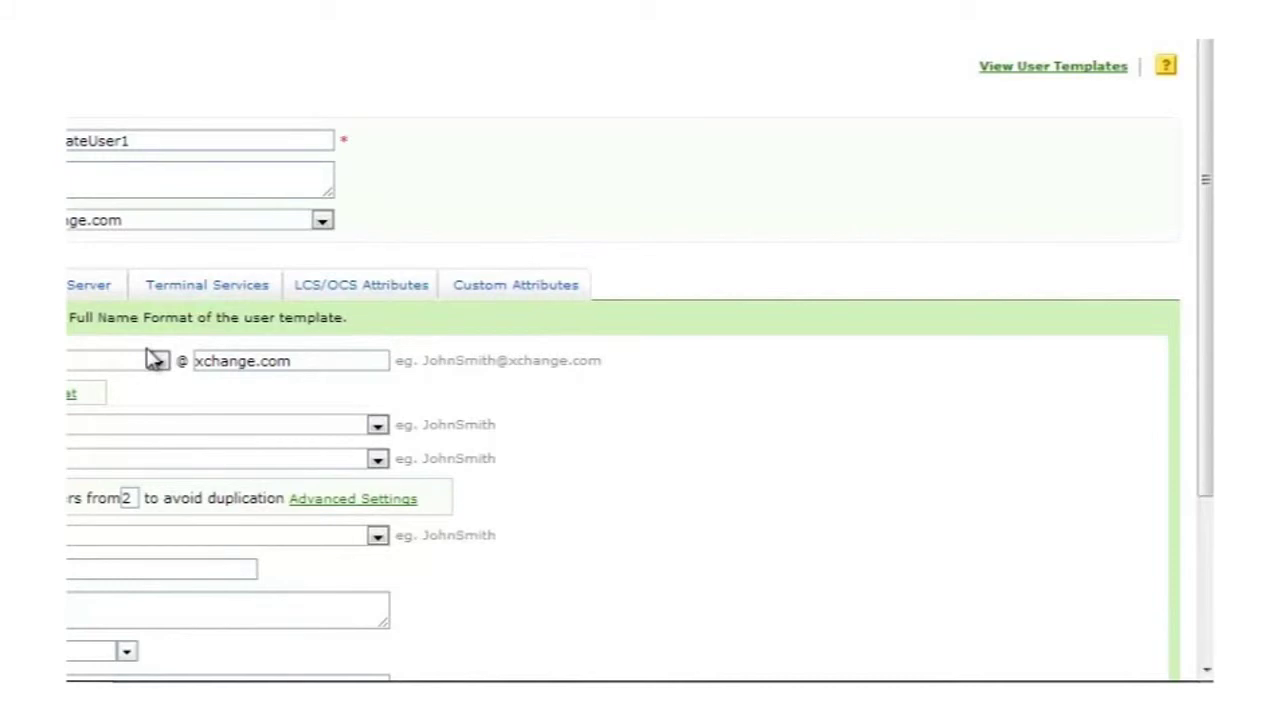
scroll(150, 355, "down", 3)
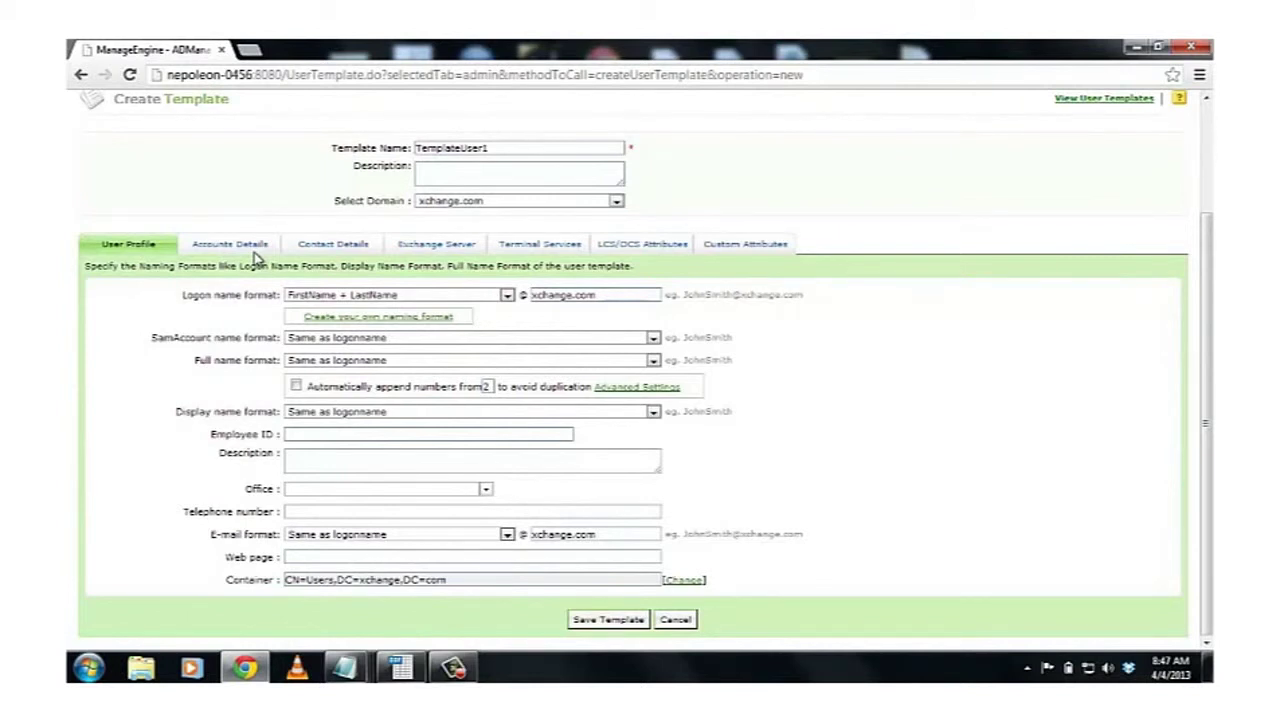
Step: Under Contact Details, choose Education and Training as the template's Department
left_click(333, 245)
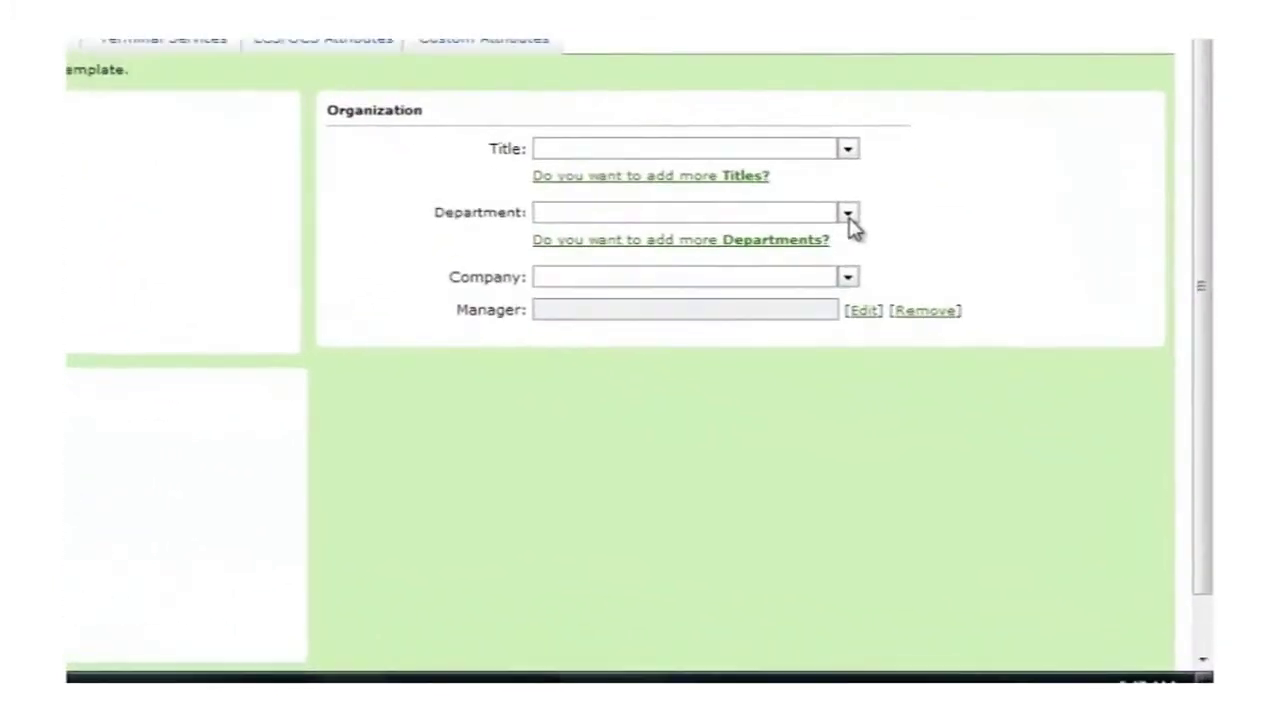
left_click(979, 356)
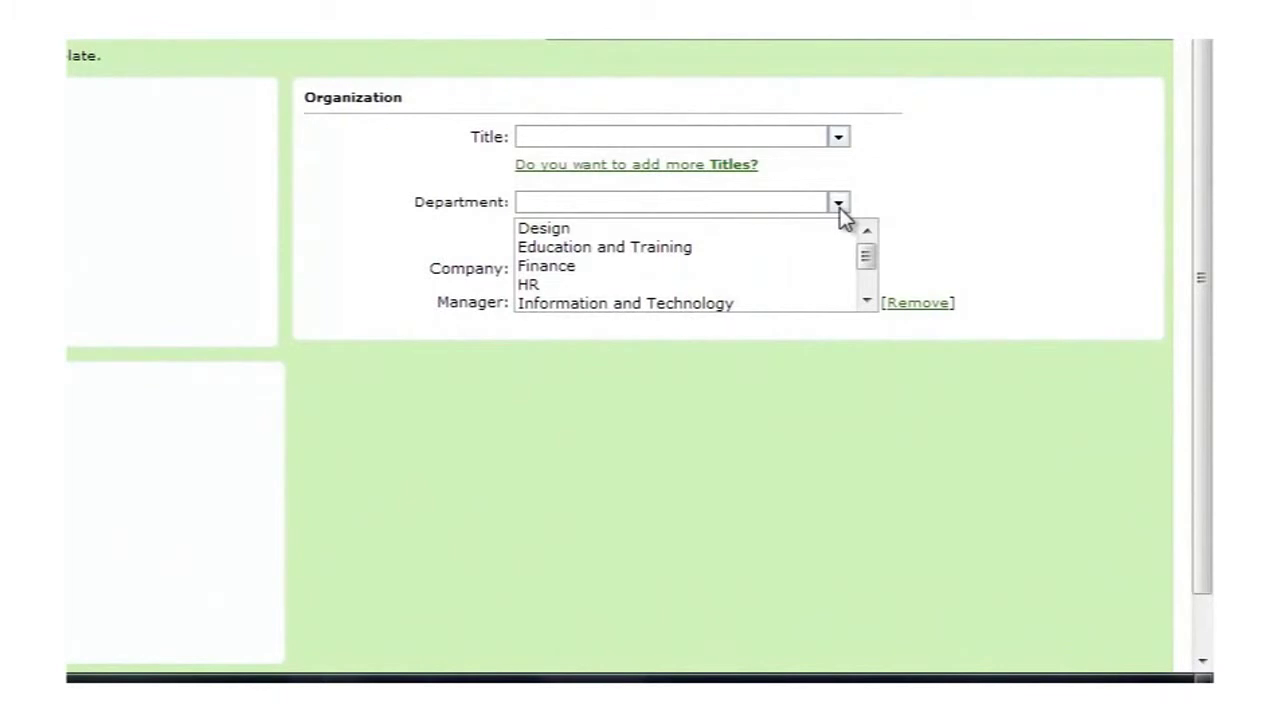
left_click(632, 247)
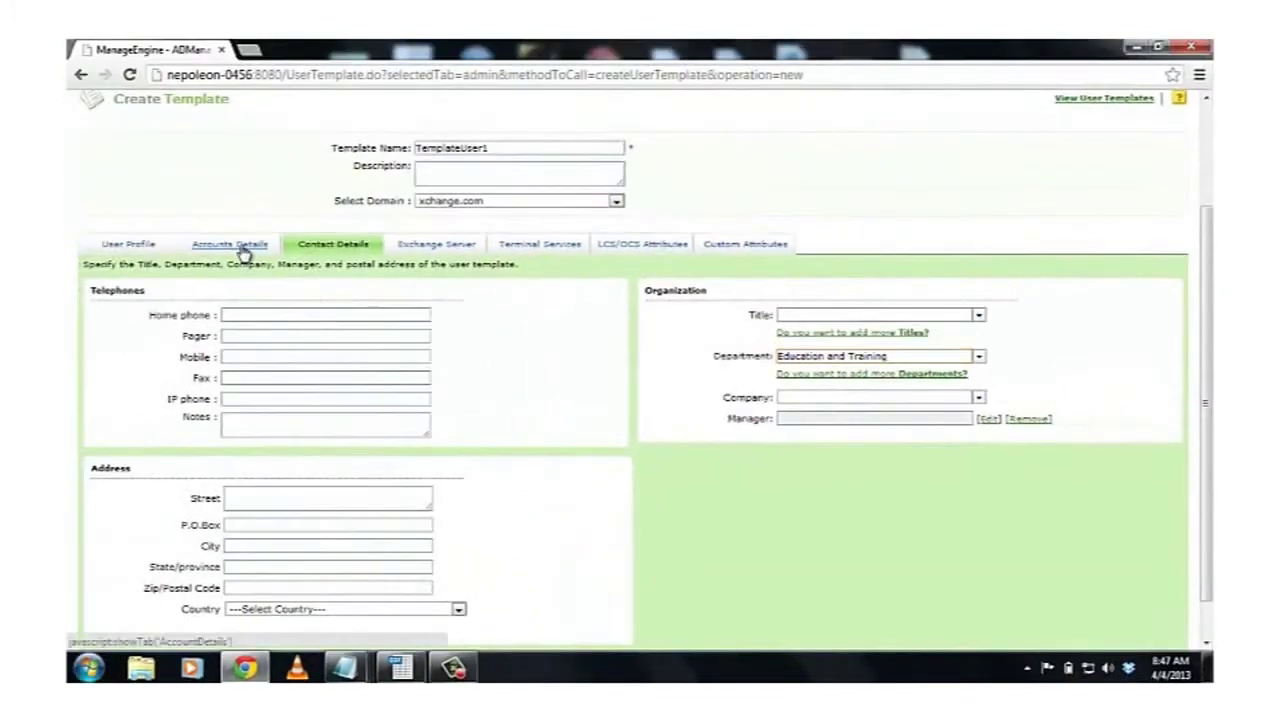
Step: In Accounts Details, enter and confirm a fixed password, then save TemplateUser1
left_click(241, 250)
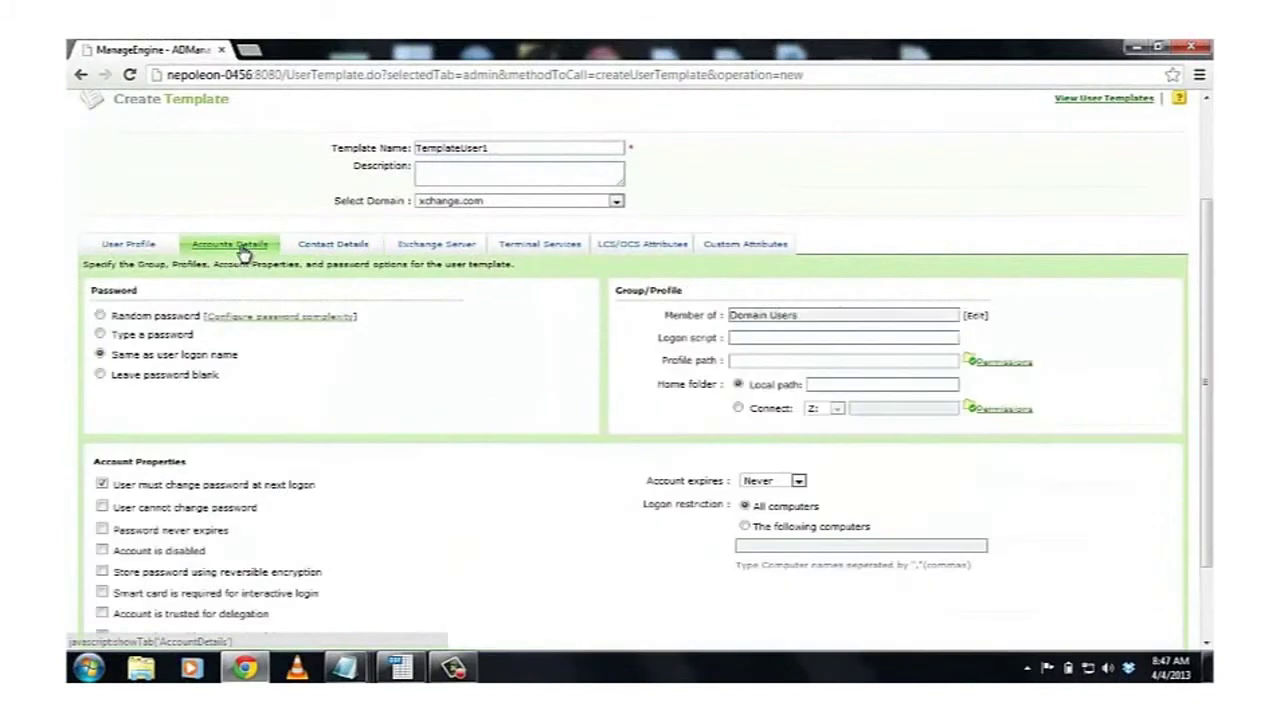
left_click(101, 334)
left_click(214, 353)
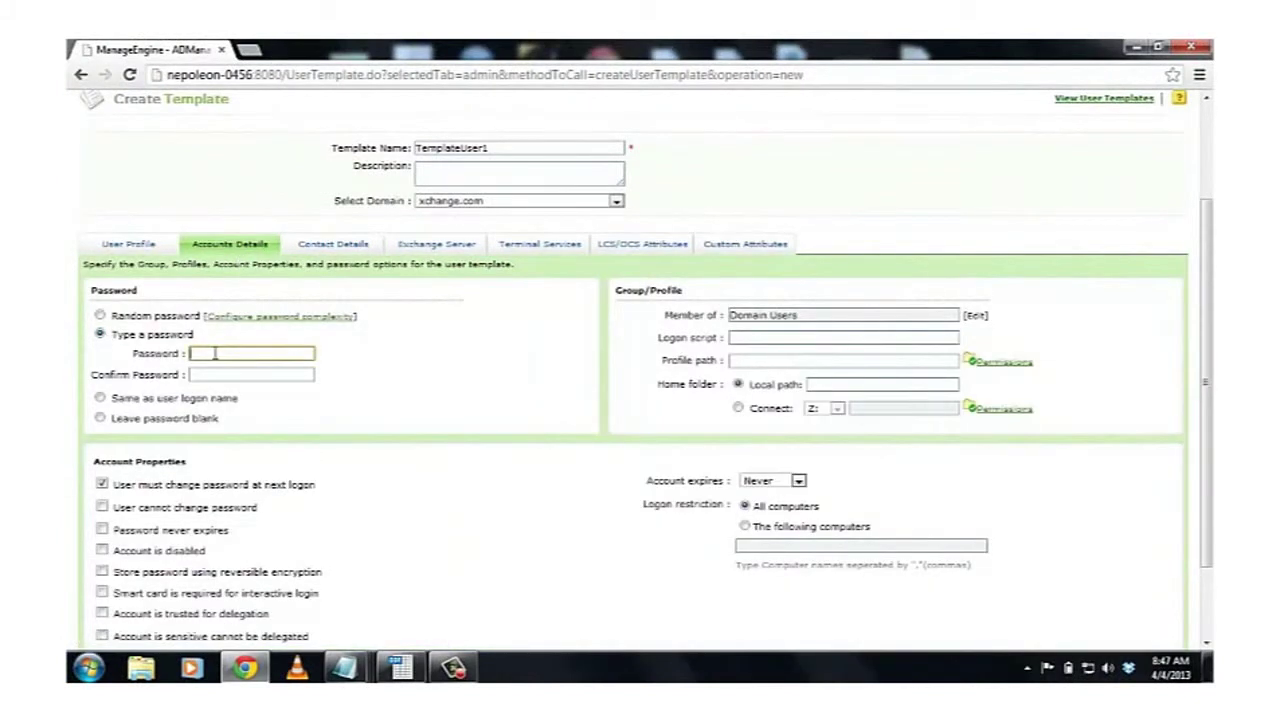
type("*************")
left_click(207, 373)
type("********")
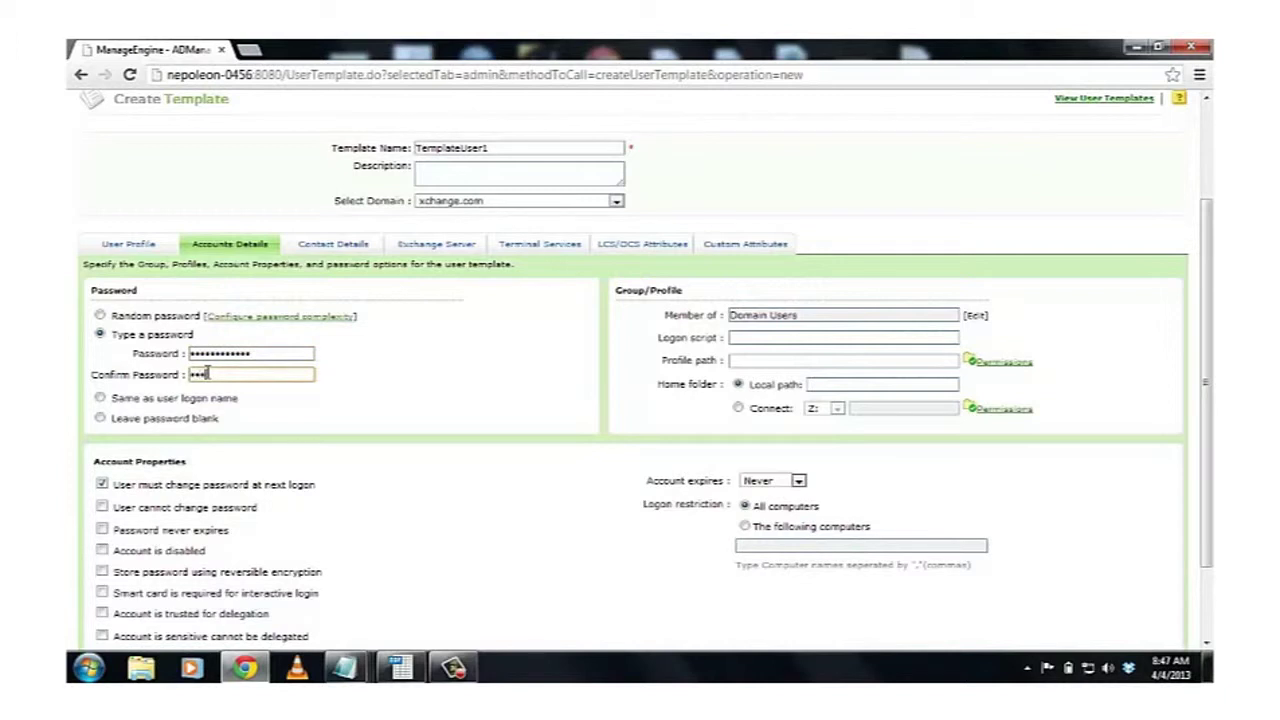
type("*****")
scroll(108, 488, "down", 2)
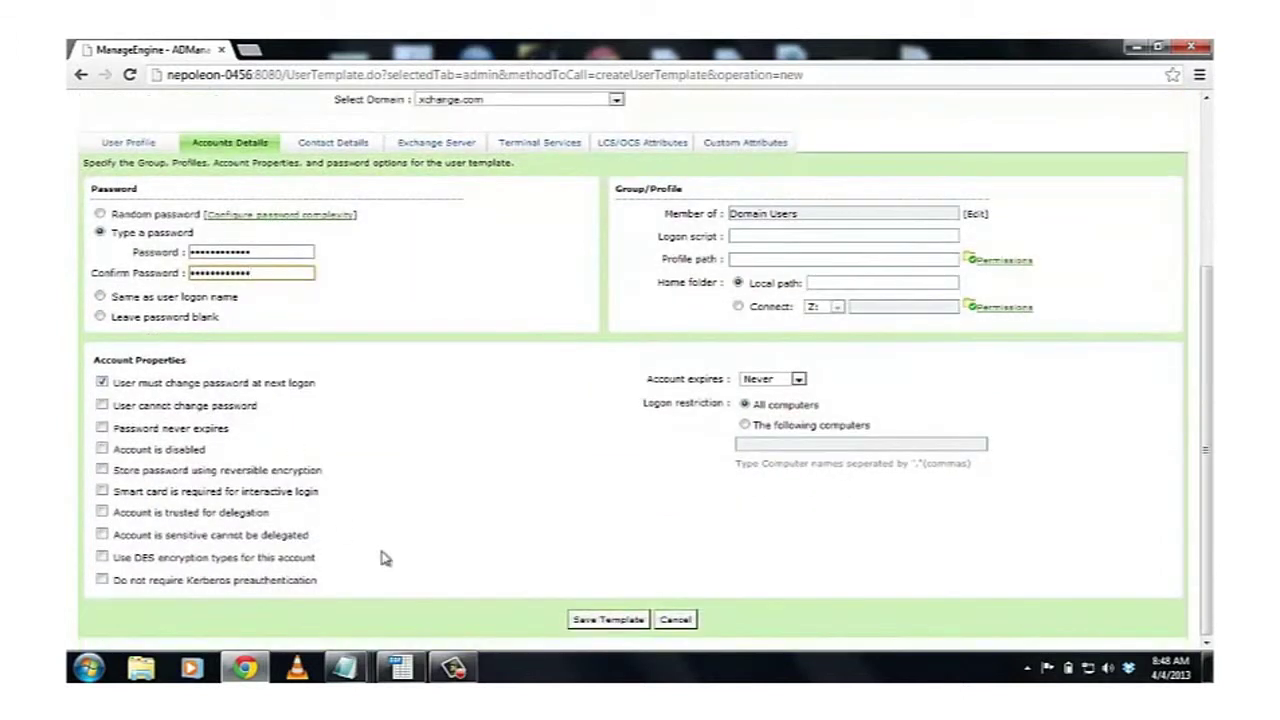
left_click(594, 620)
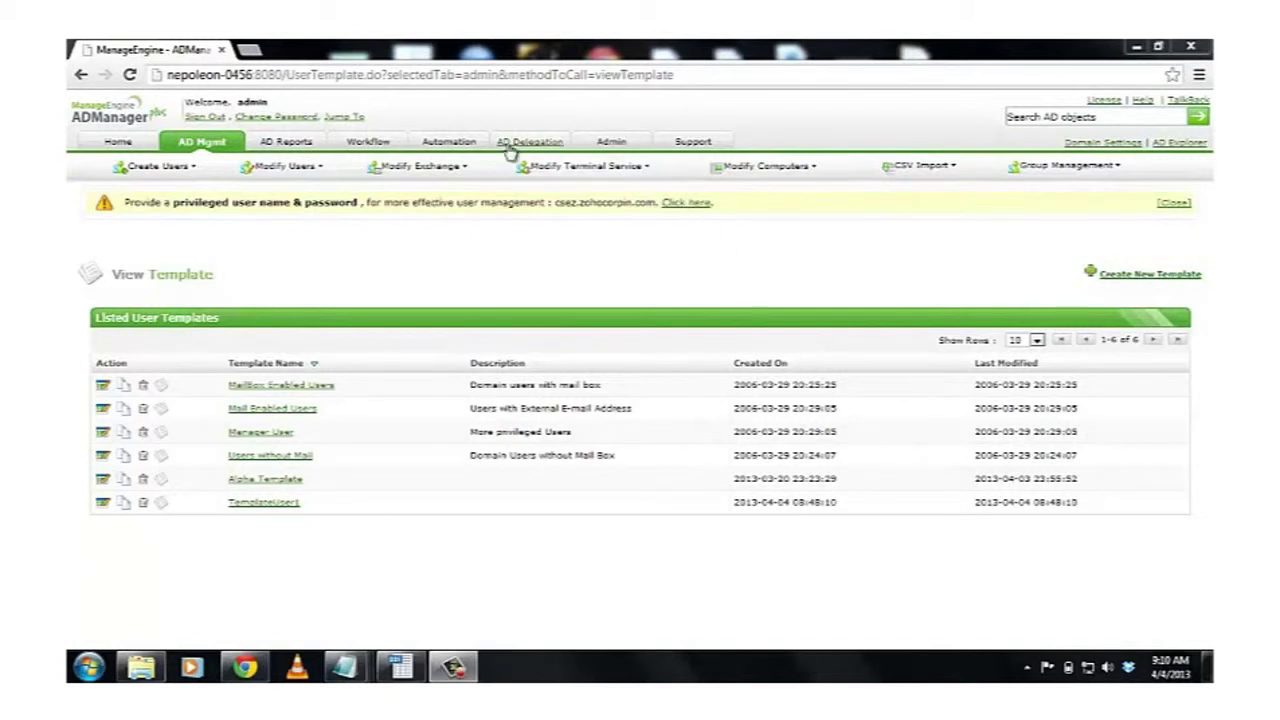
Step: Go to the Automation section to see the scheduled automations
left_click(450, 143)
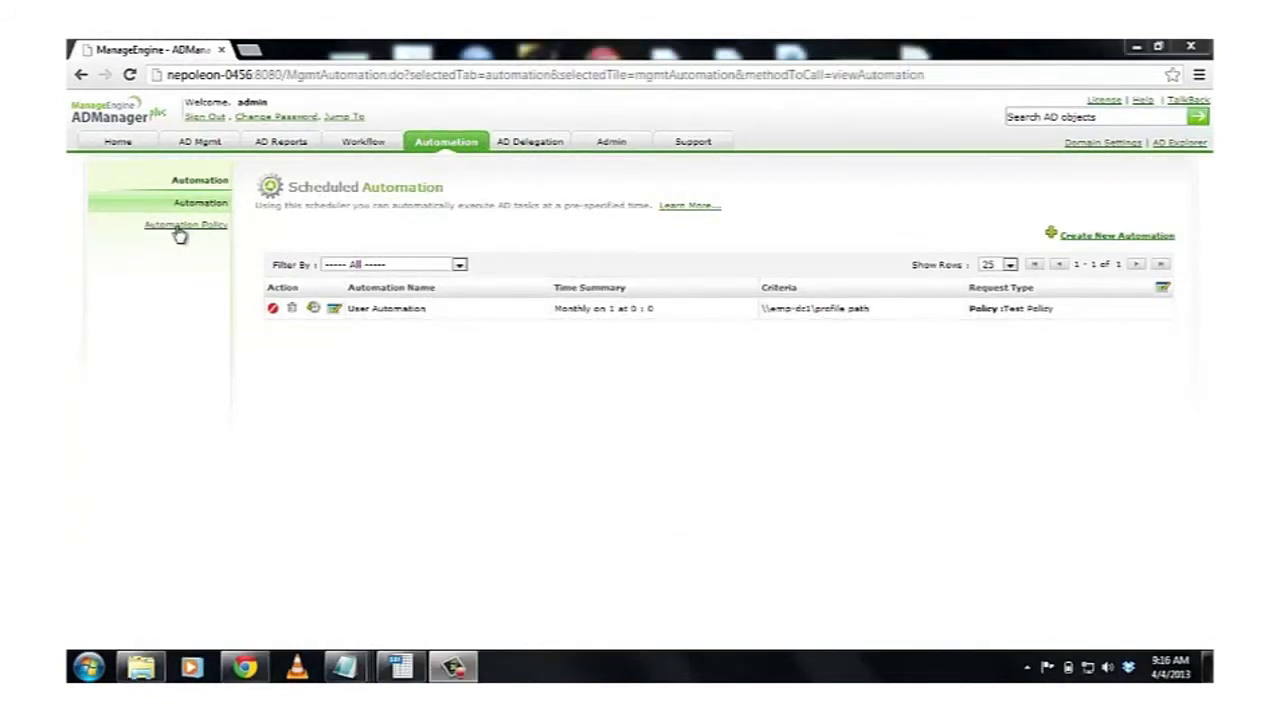
Step: Start a new automation policy named Test 123, description Sample, category User Automation
left_click(180, 230)
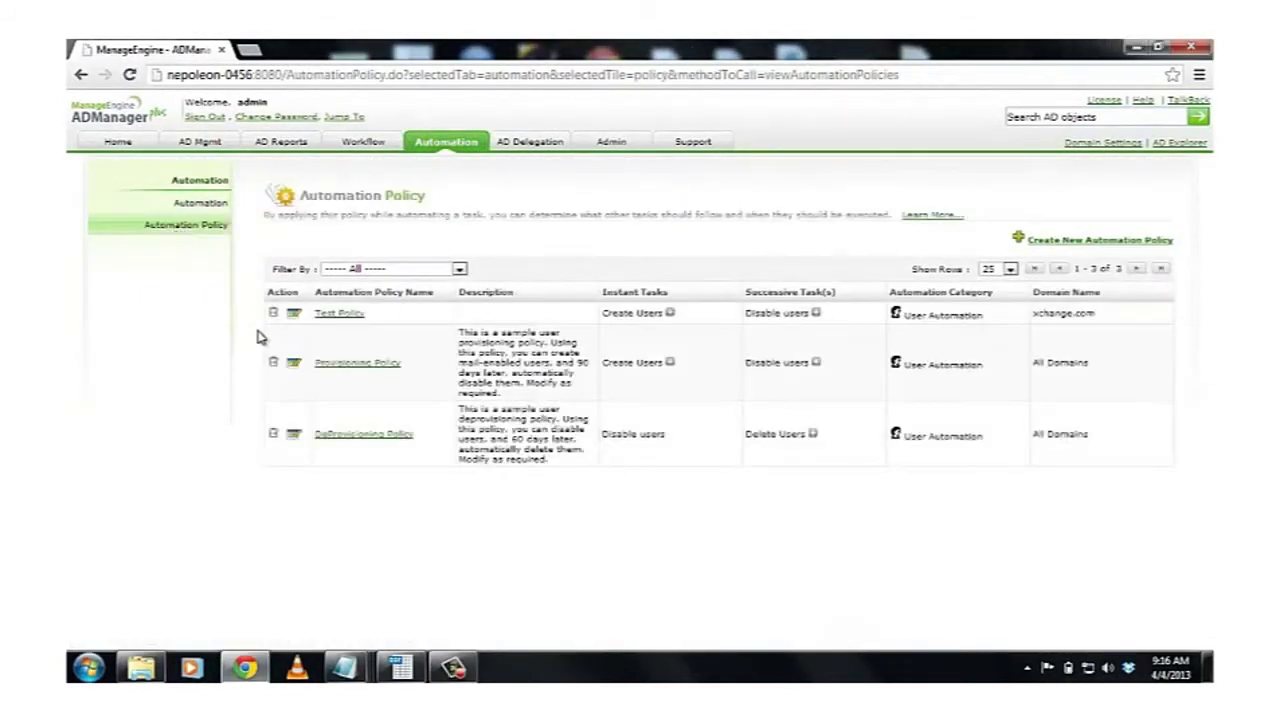
left_click(1078, 244)
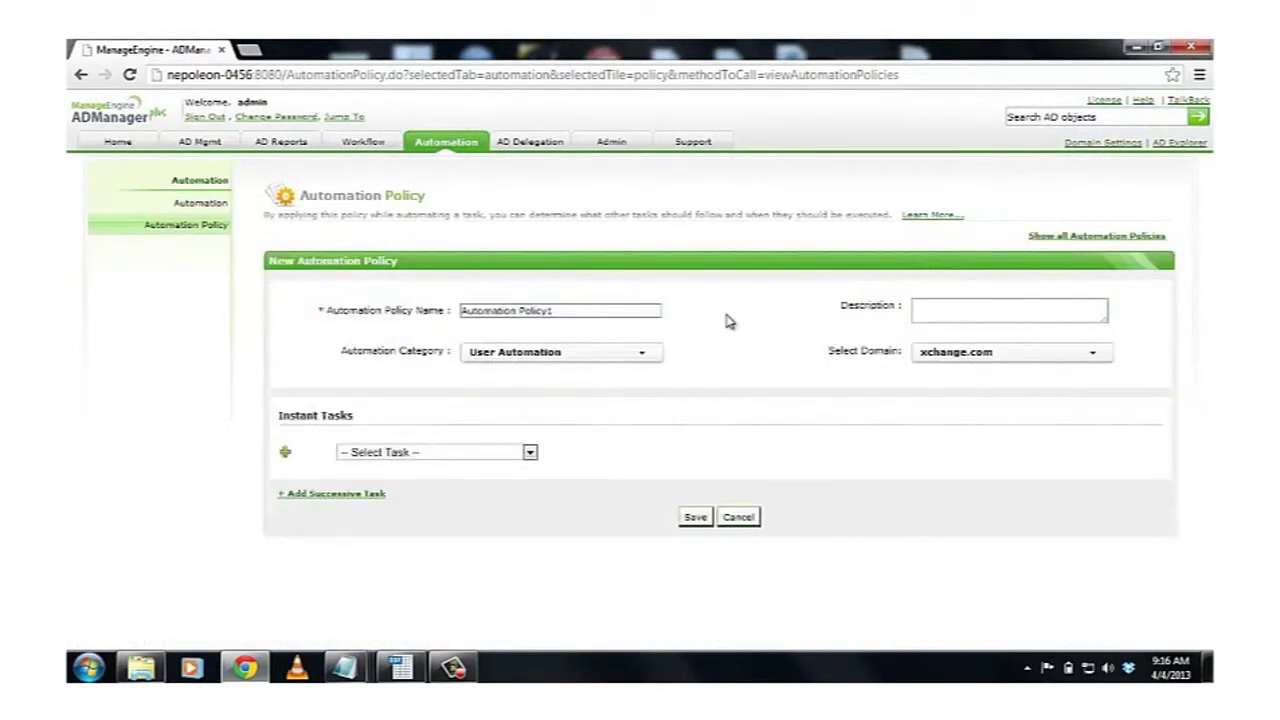
left_click_drag(558, 310, 404, 310)
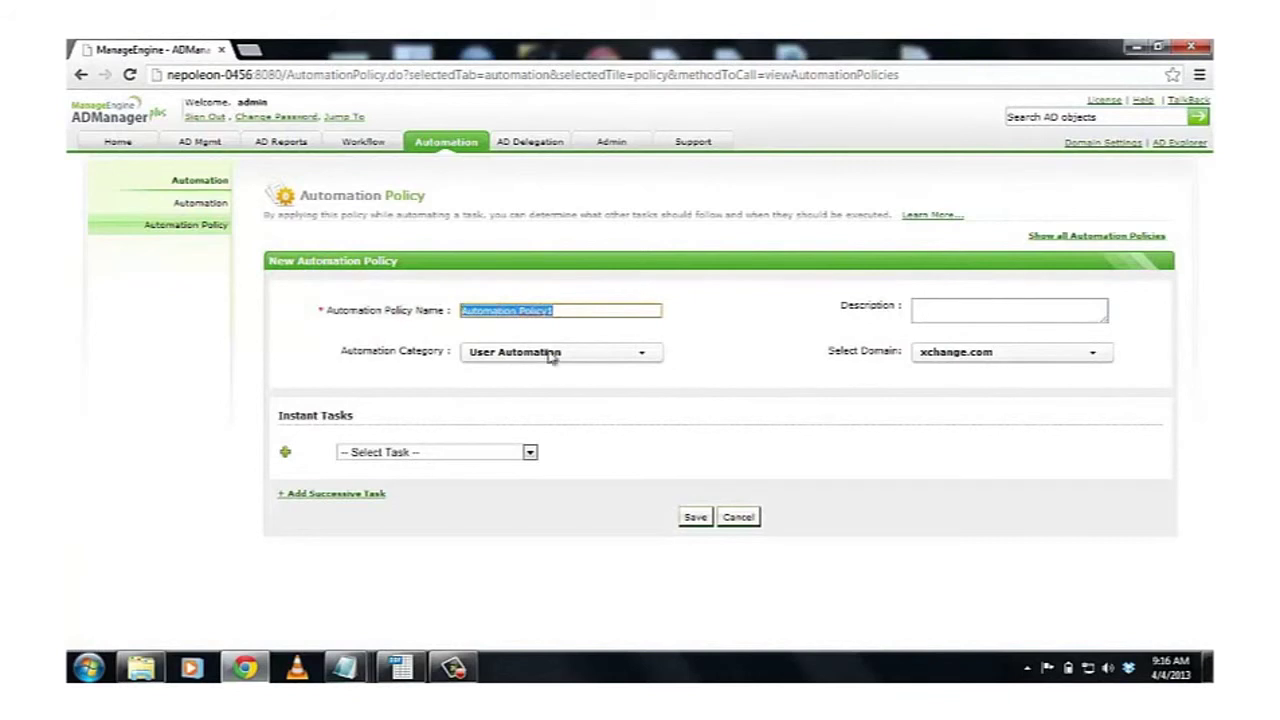
type("Test")
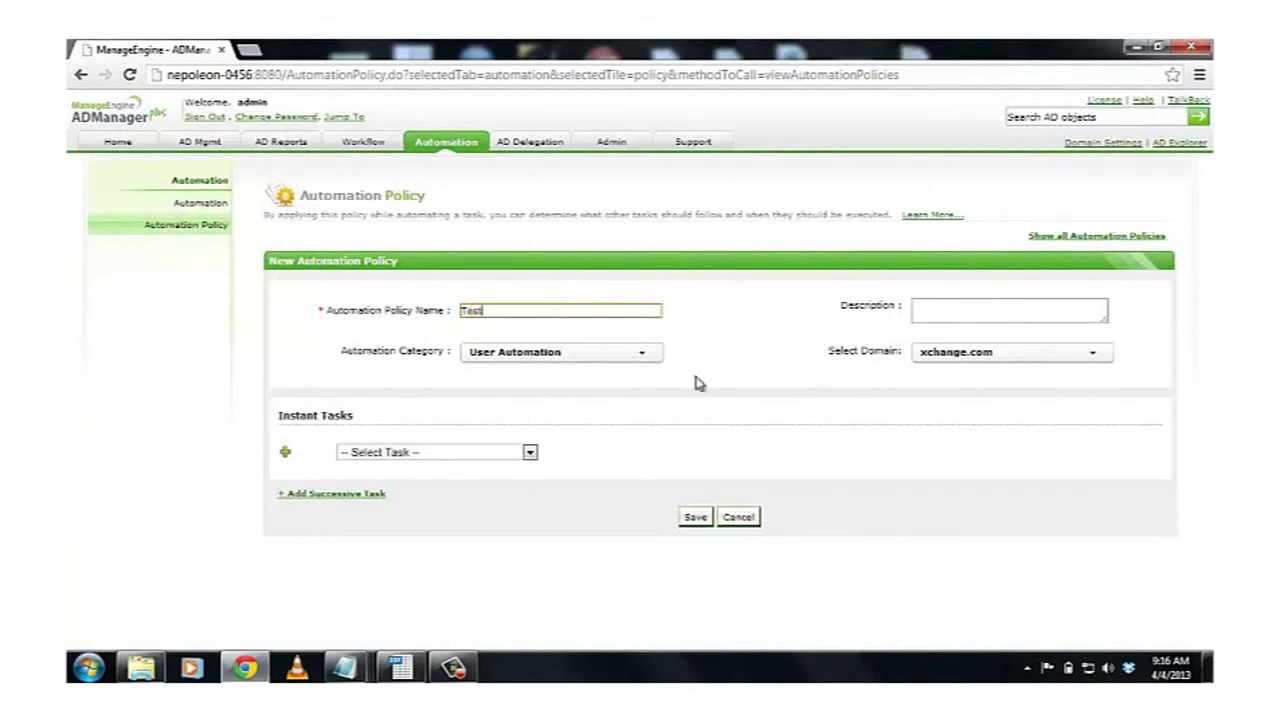
type(" 123")
left_click(946, 313)
type("S")
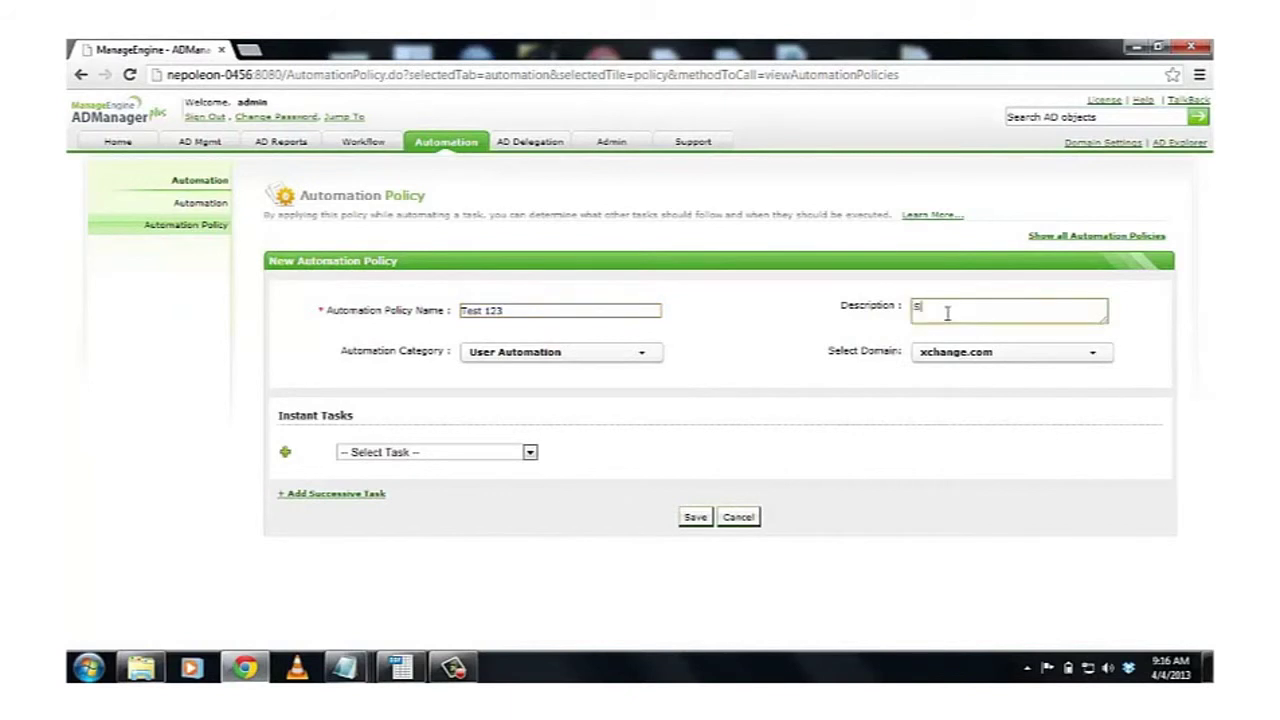
type("ample")
left_click(625, 356)
left_click(553, 376)
Step: Make Create Users the instant task, using the TemplateUser1 template
left_click(505, 460)
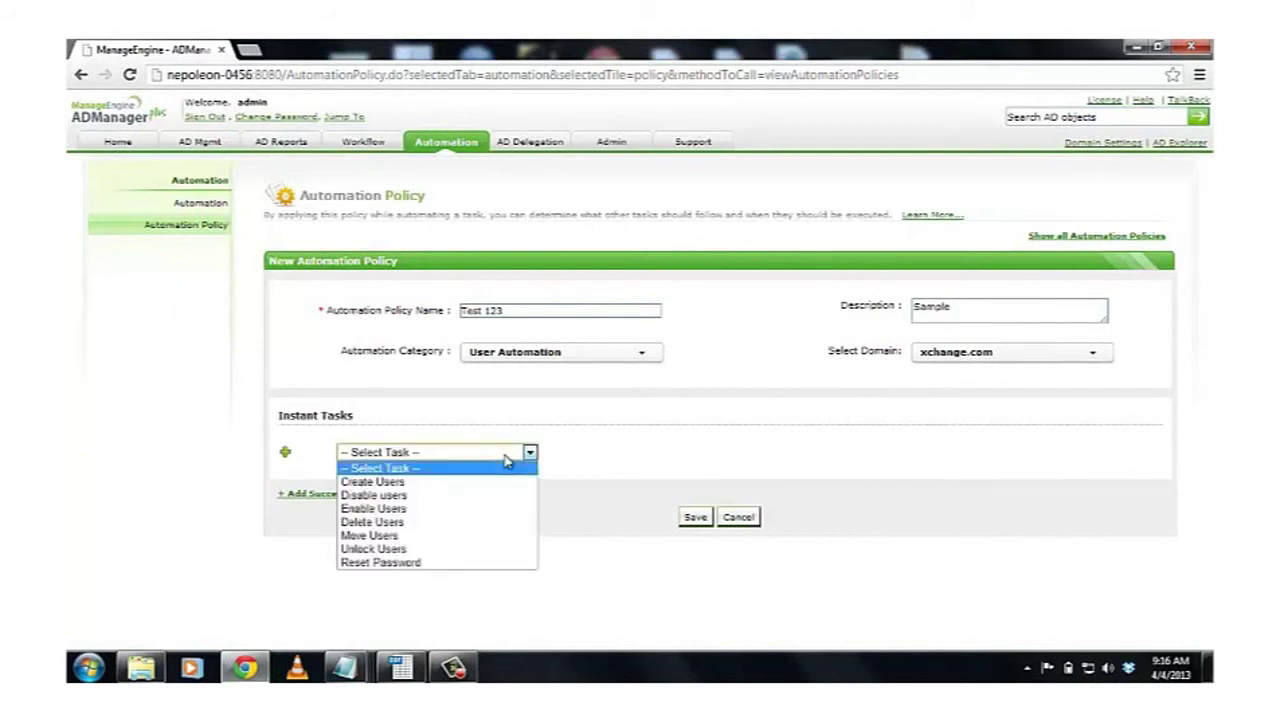
left_click(432, 483)
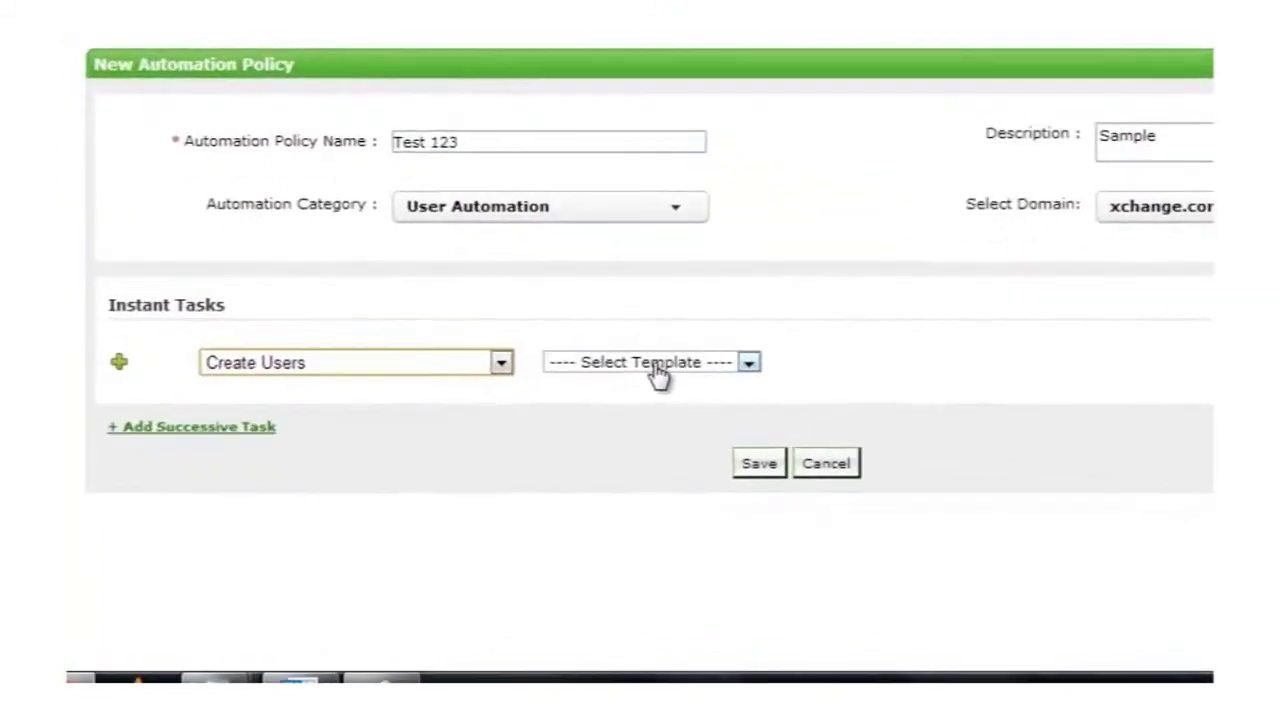
left_click(629, 455)
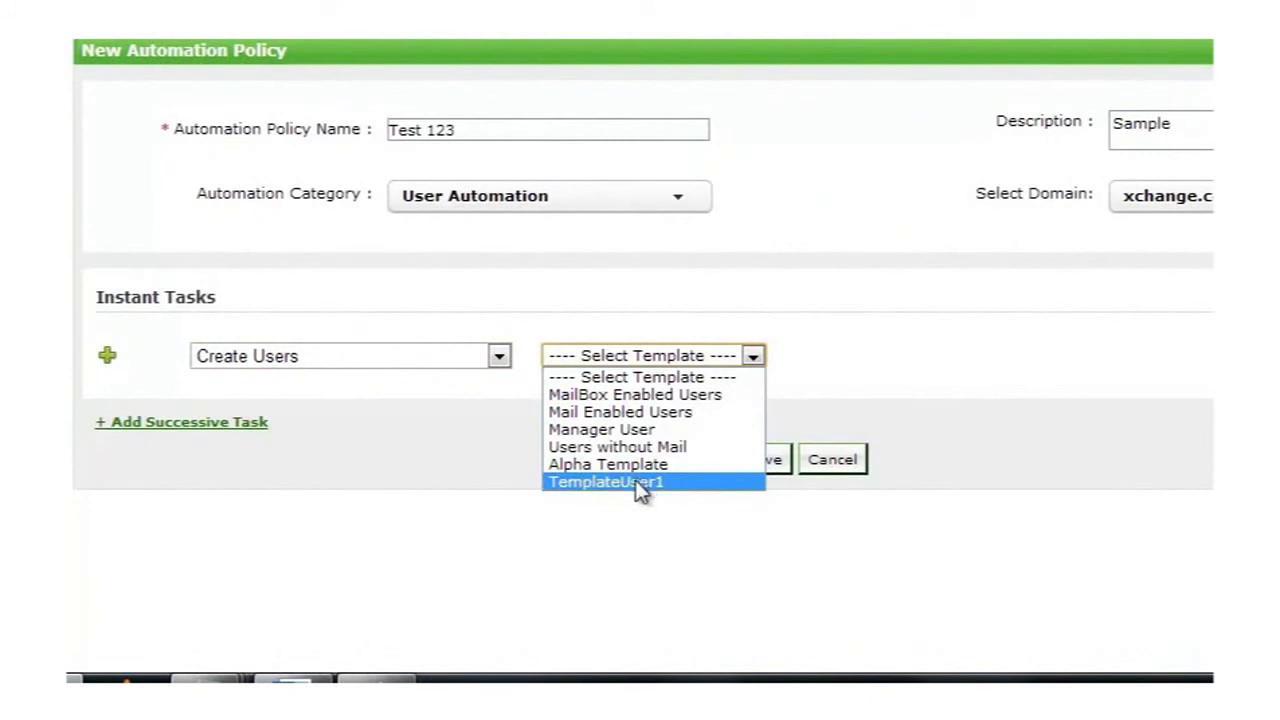
left_click(640, 484)
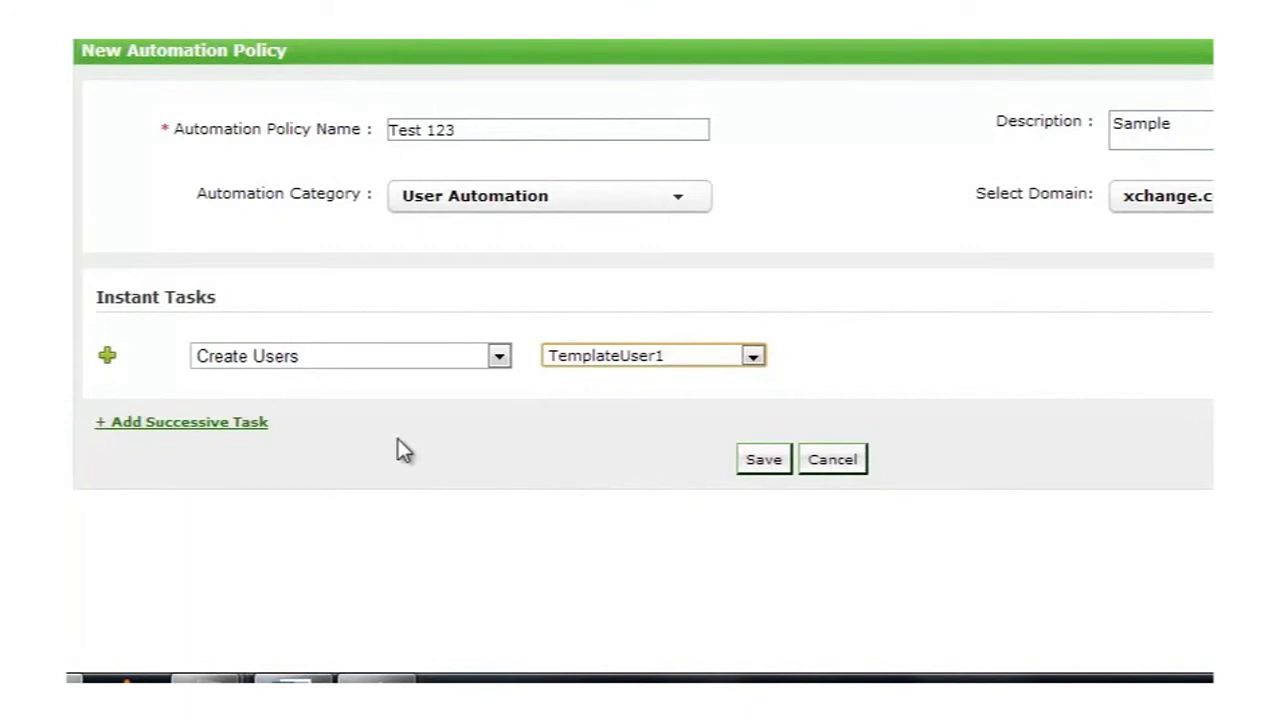
Step: Add a successive task that disables users after 305 days
left_click(156, 422)
scroll(595, 470, "down", 3)
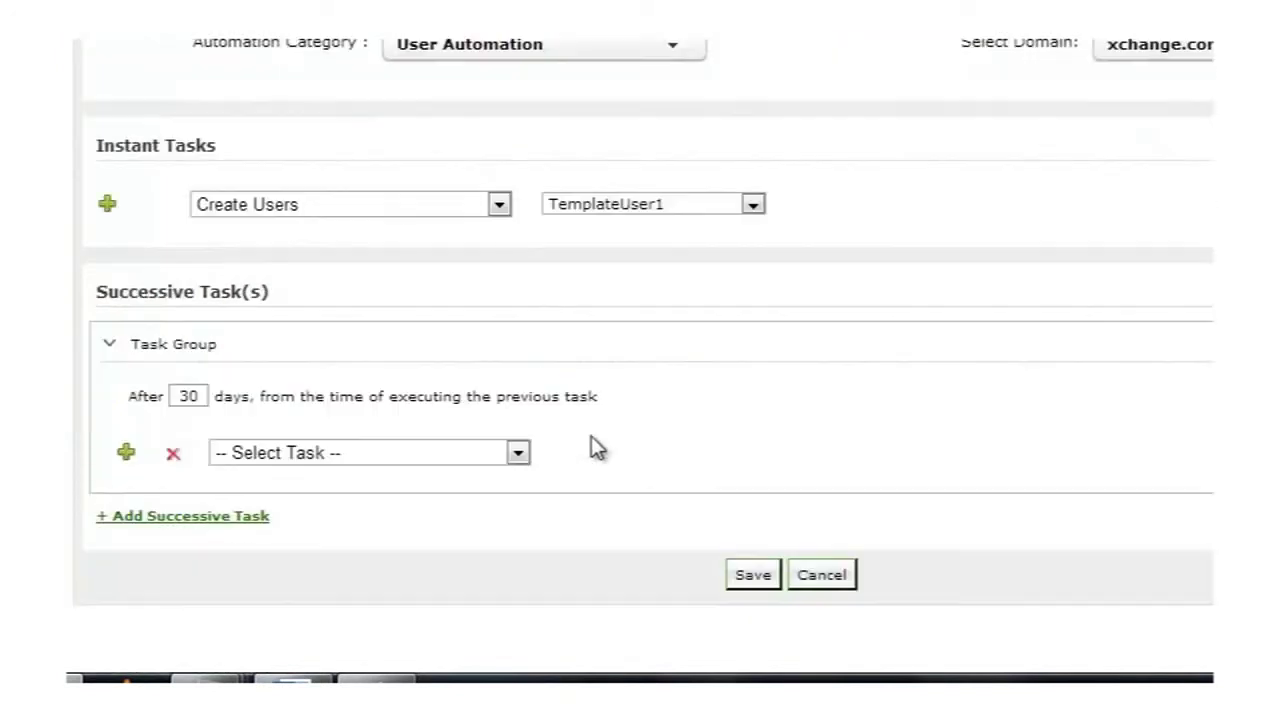
double_click(199, 397)
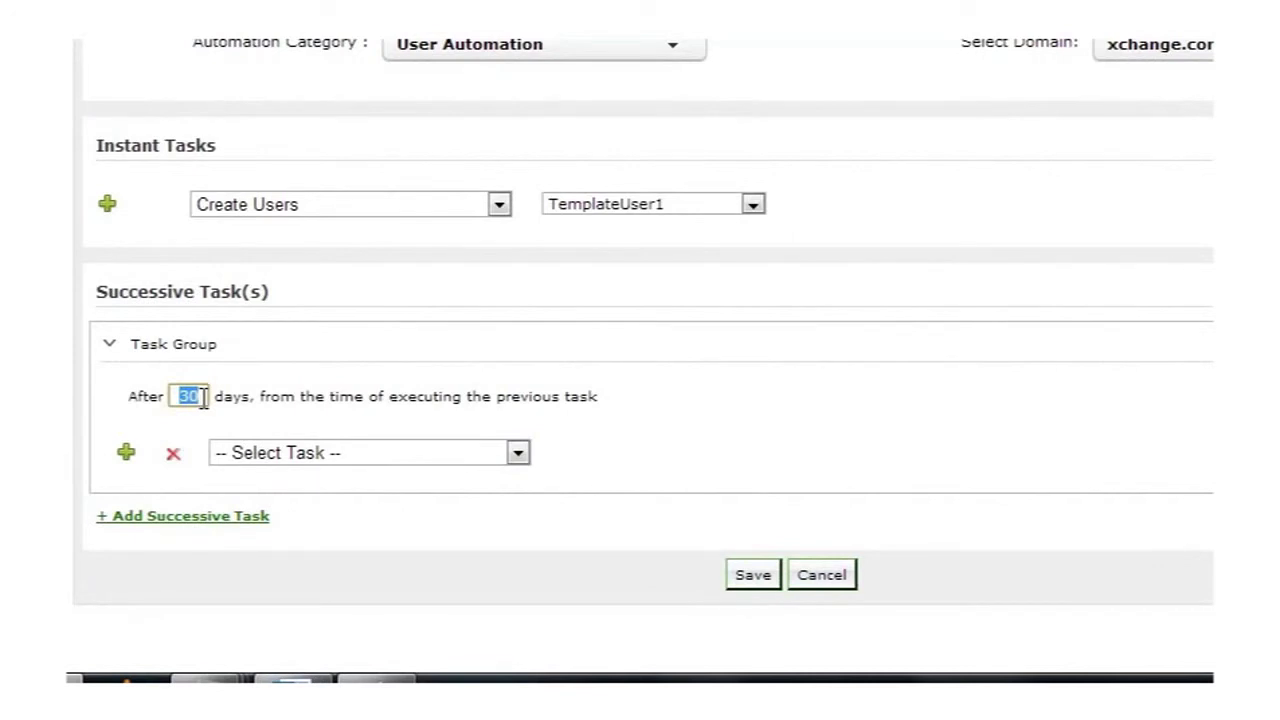
key("BackSpace")
type("305")
left_click(310, 449)
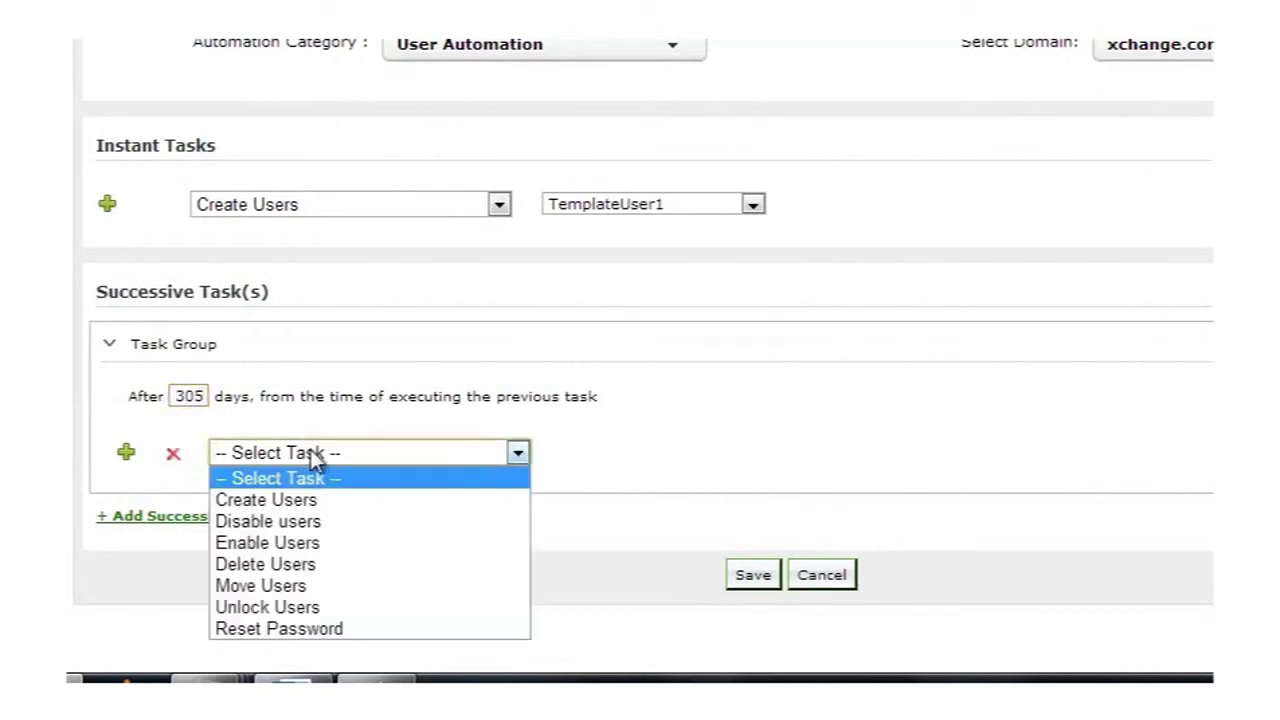
left_click(297, 520)
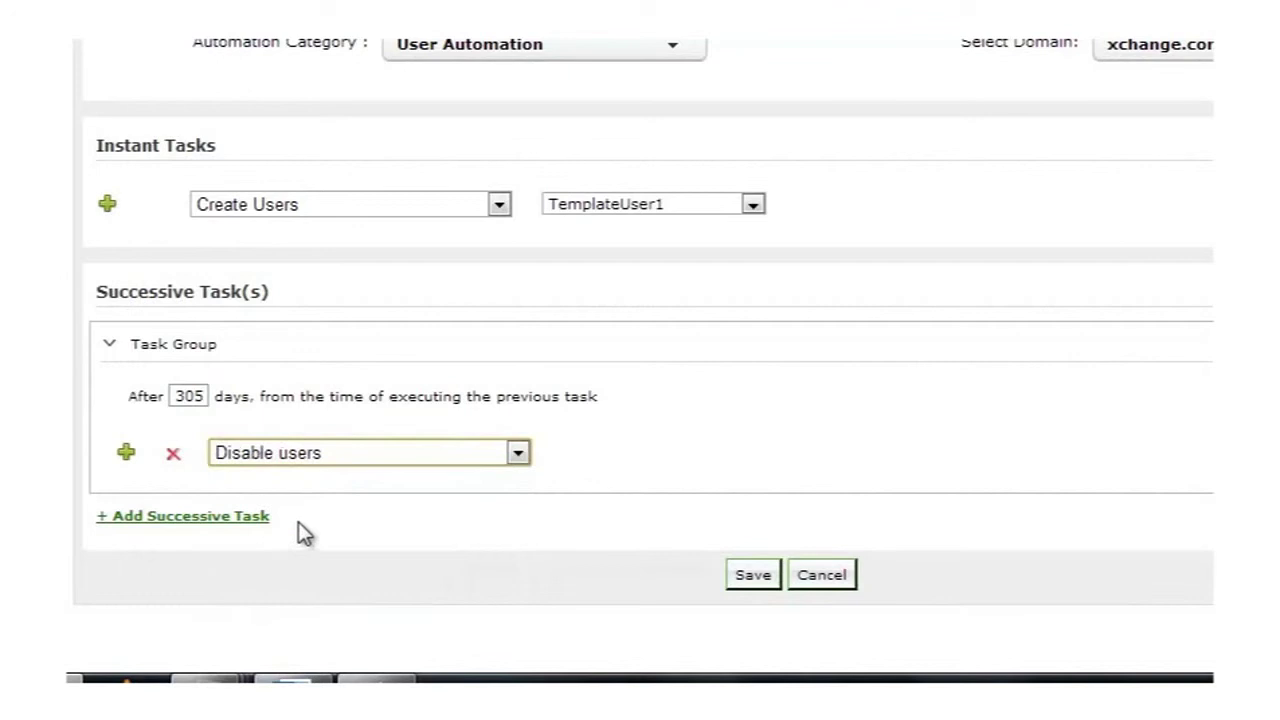
Step: Add a second successive task that deletes users after 61 days
left_click(208, 516)
scroll(205, 527, "down", 3)
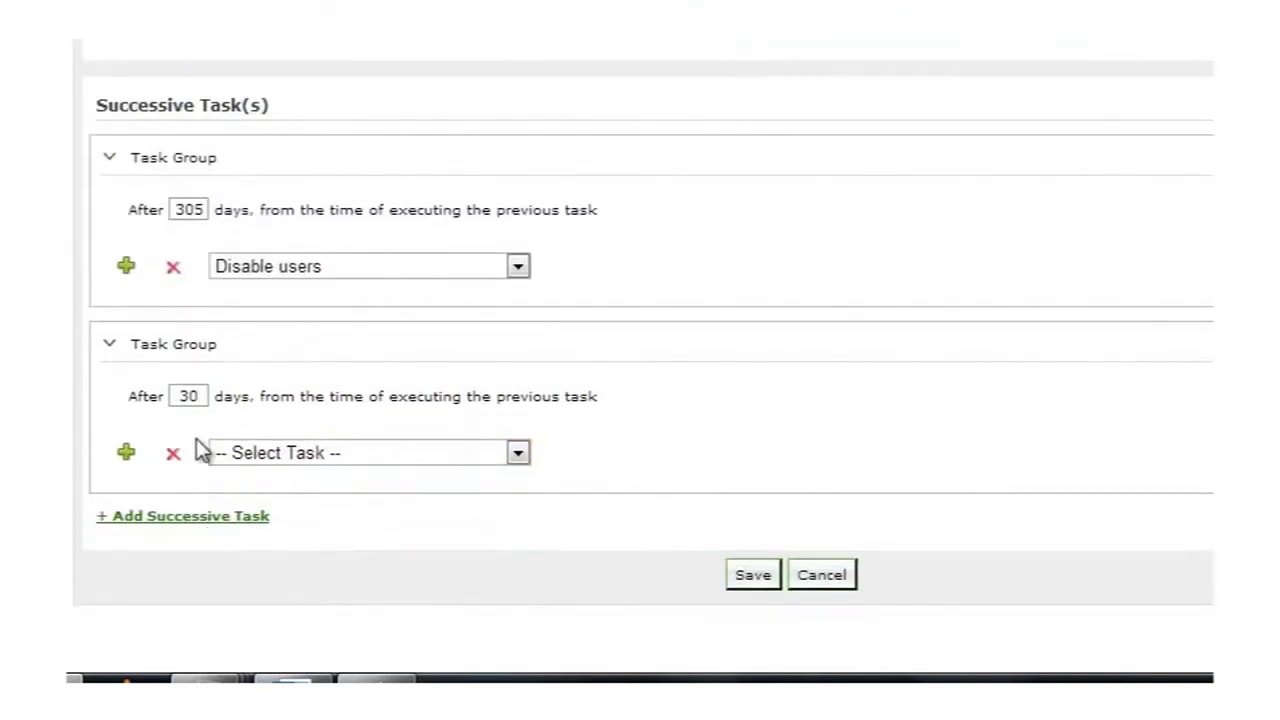
double_click(199, 395)
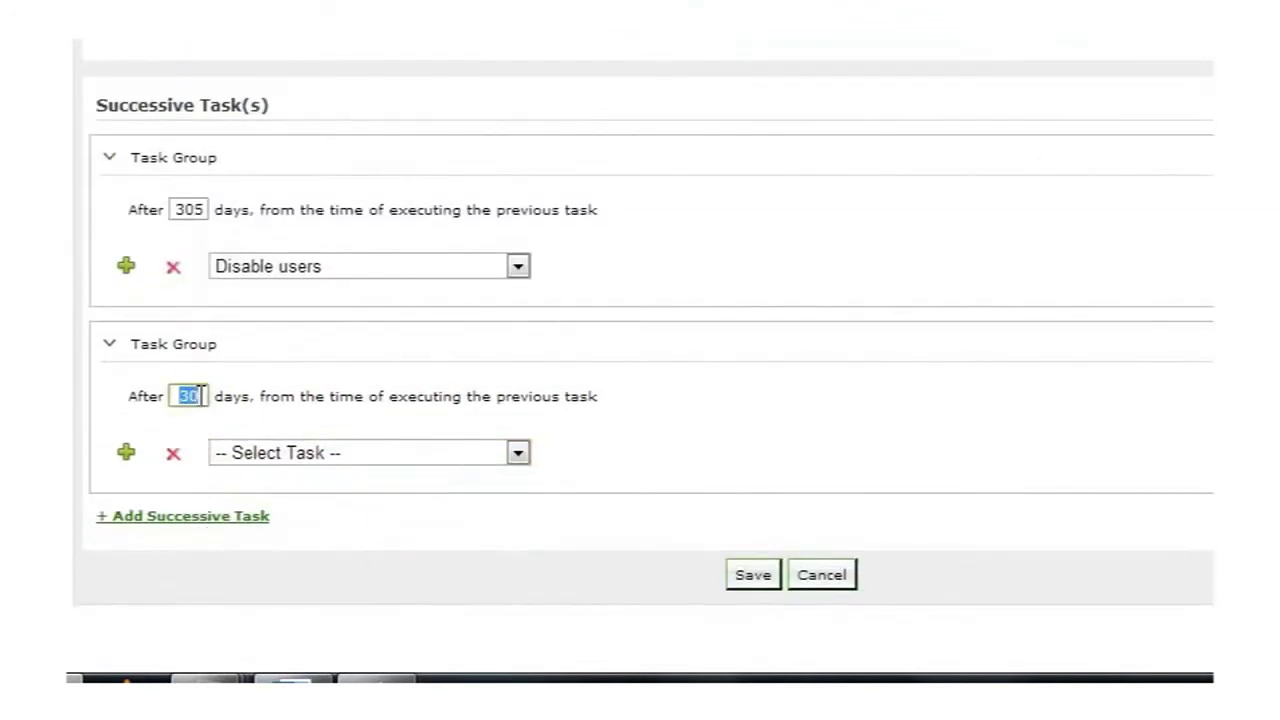
type("61")
left_click(313, 458)
left_click(294, 564)
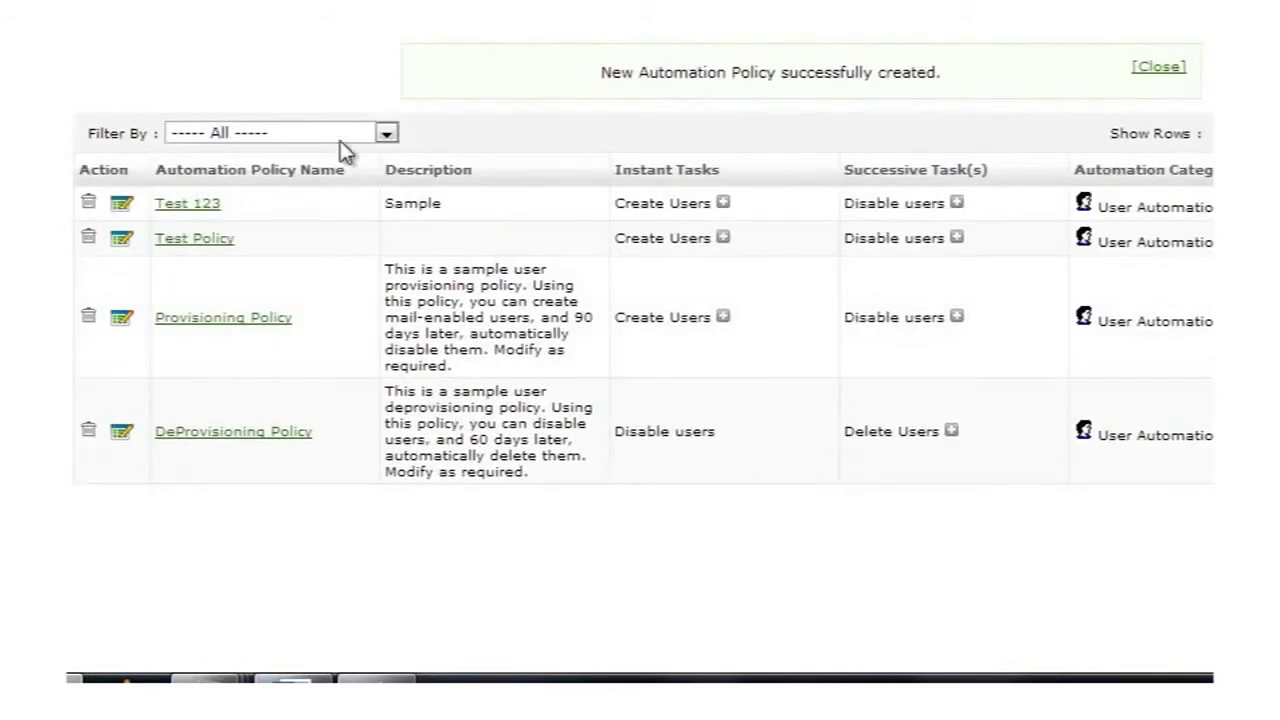
Step: Scroll the Automation Policy list to review the saved Test 123 policy
scroll(243, 205, "down", 1)
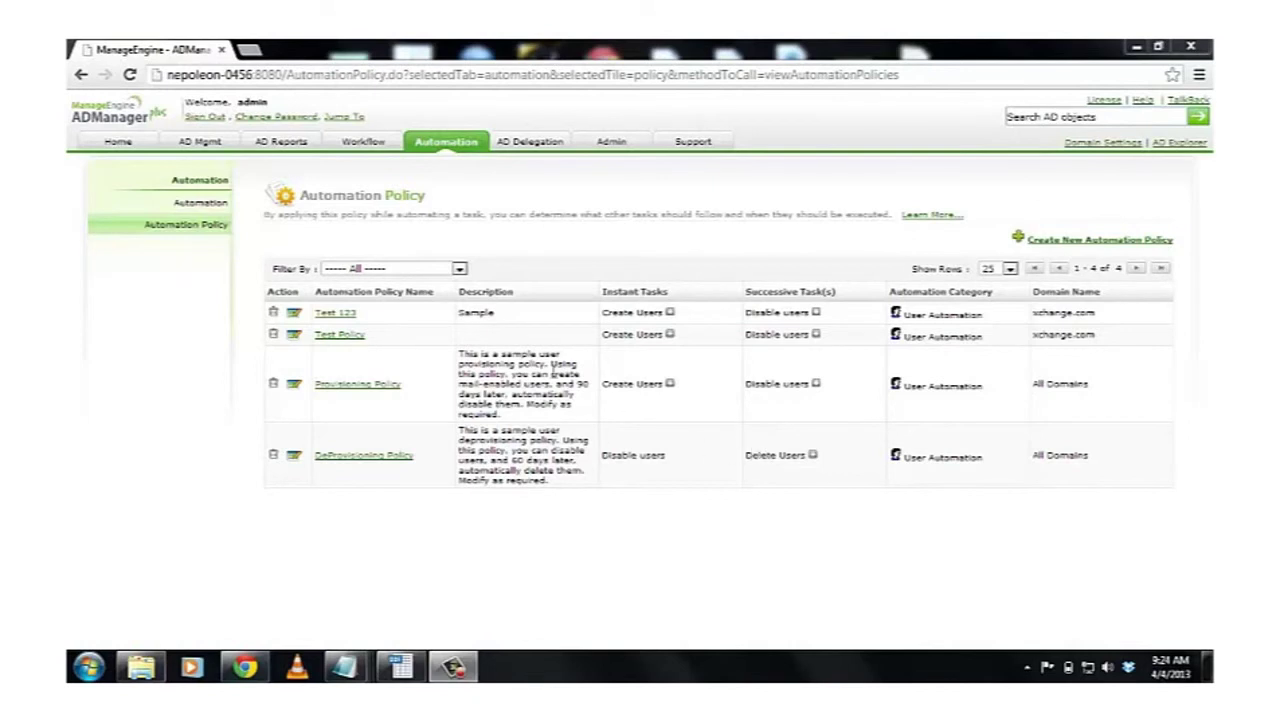
Step: Create a scheduled automation named Test 1234, description Students, in the User Automation category
left_click(216, 205)
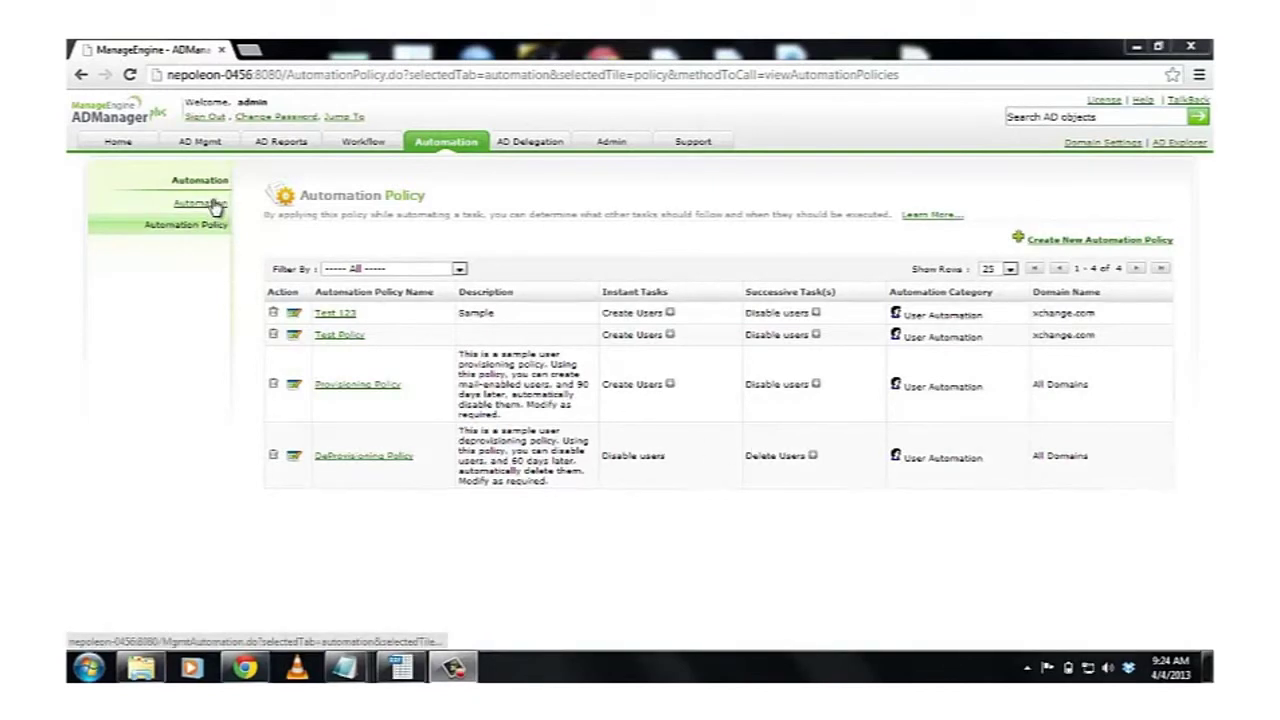
left_click(1093, 238)
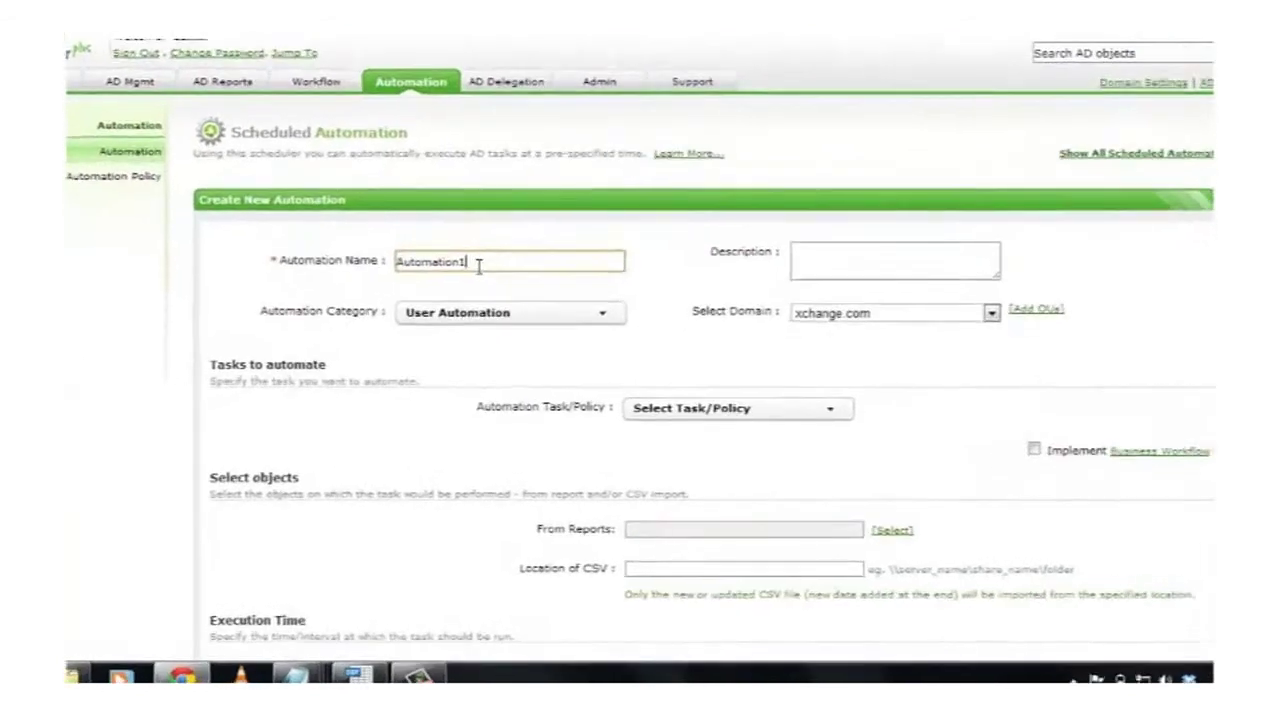
left_click_drag(500, 299, 354, 304)
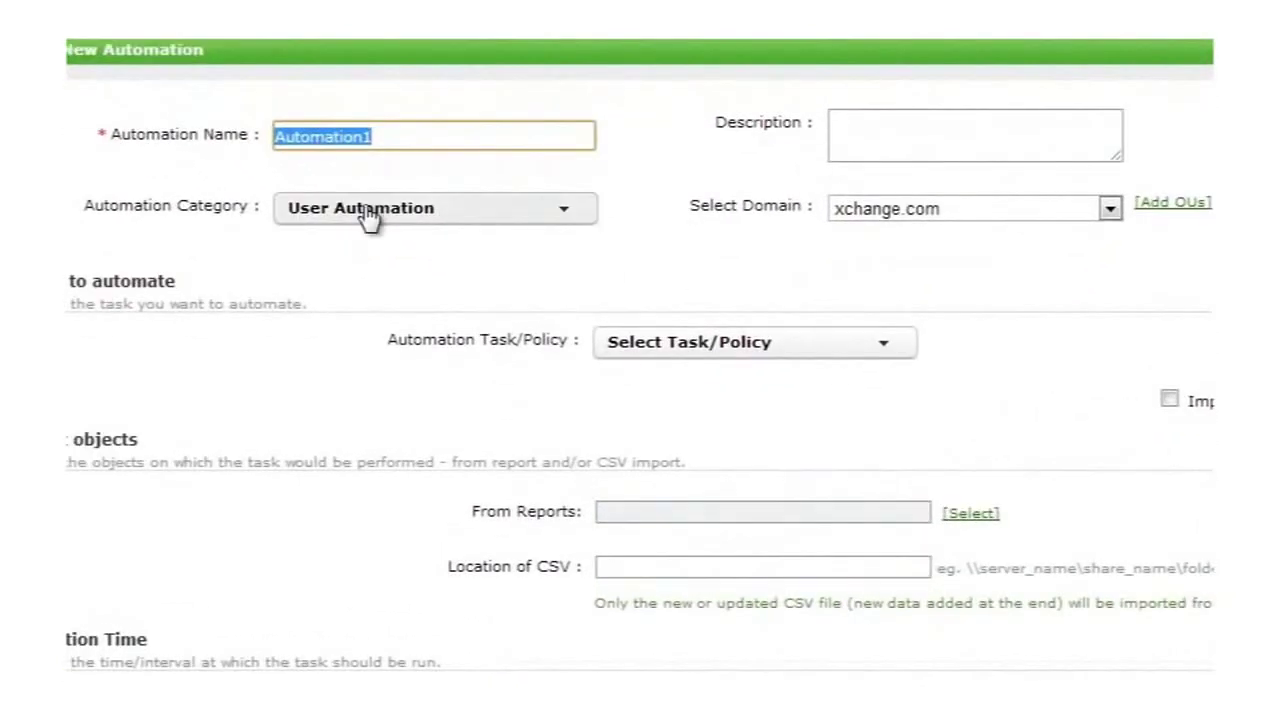
type("Test ")
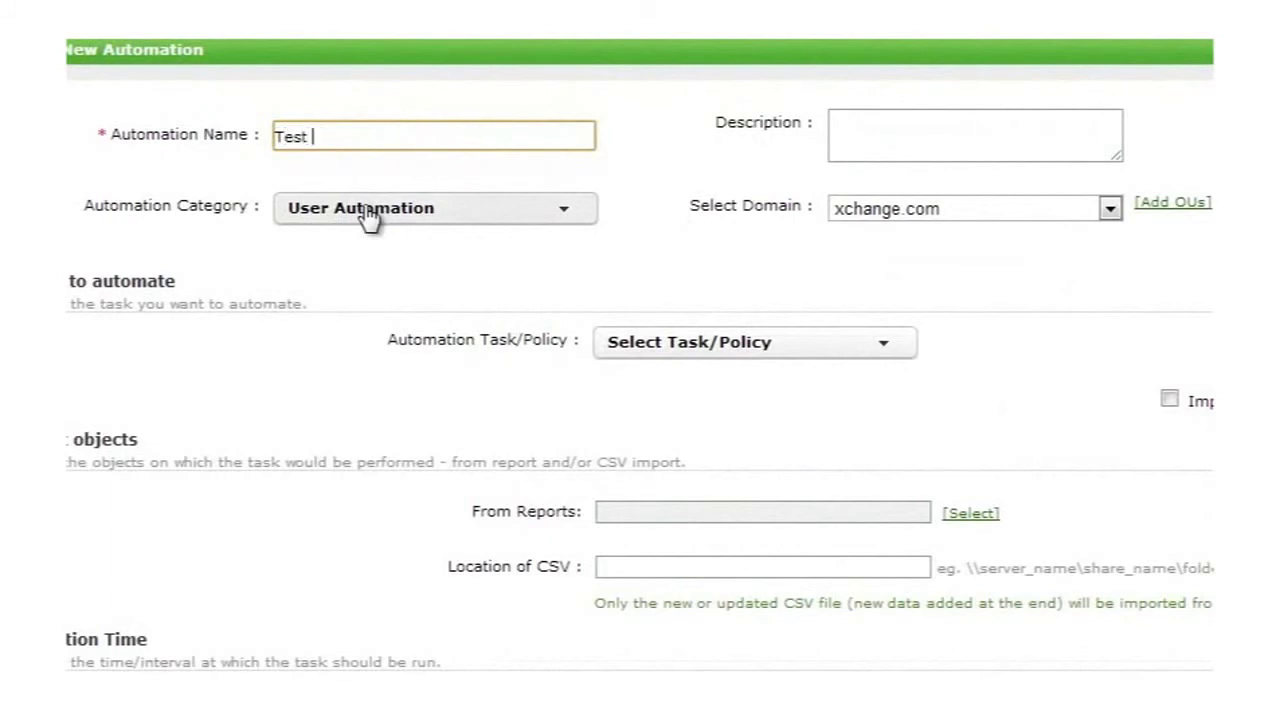
type("1234")
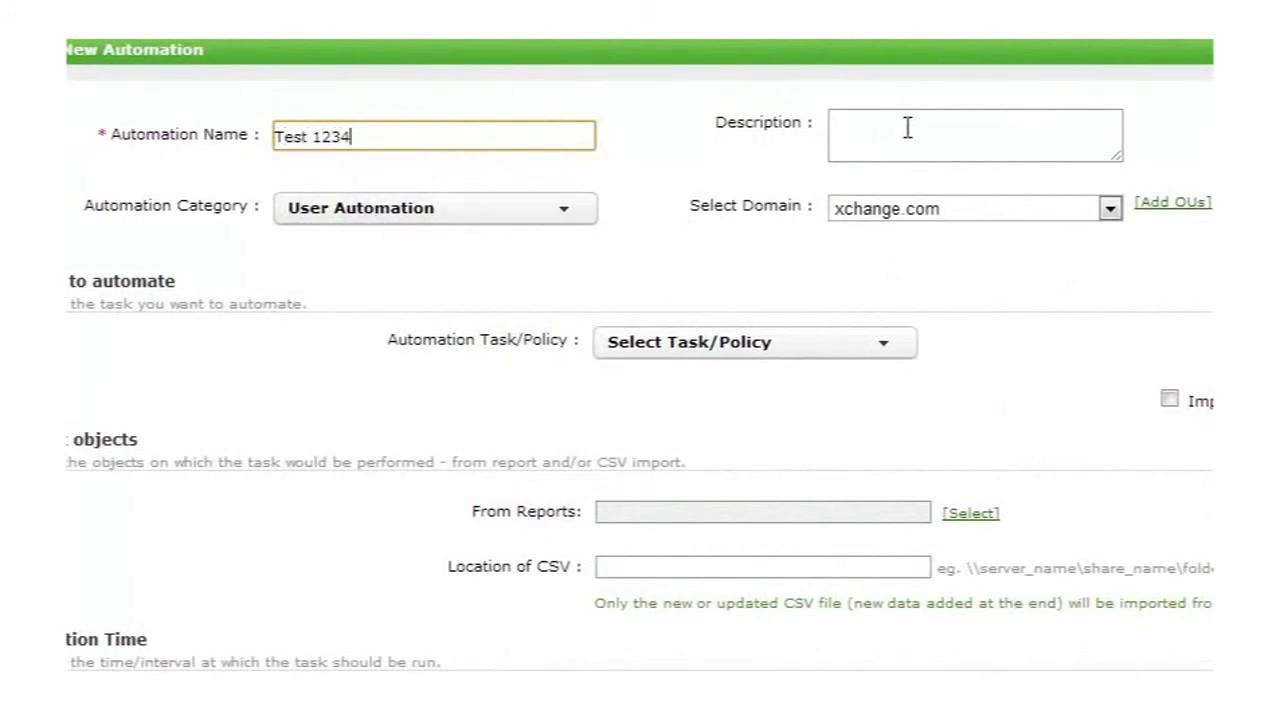
left_click(922, 126)
type("Stu")
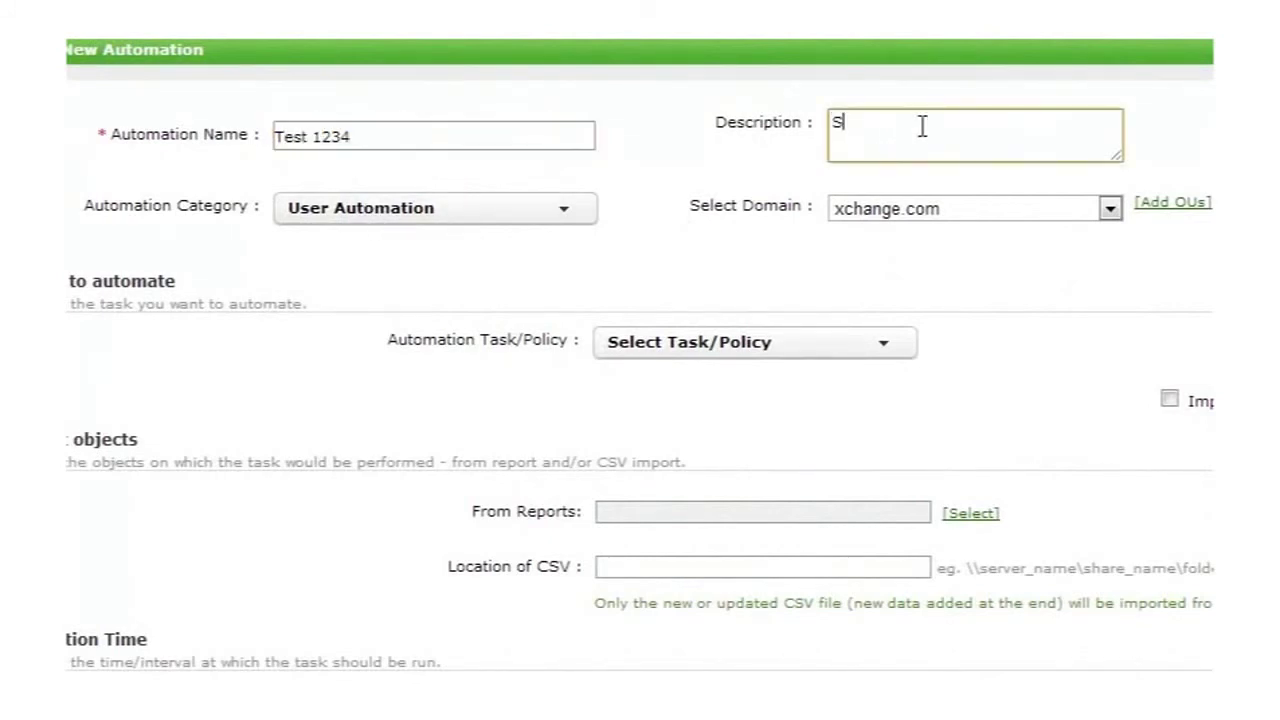
type("dents")
left_click(467, 226)
left_click(413, 248)
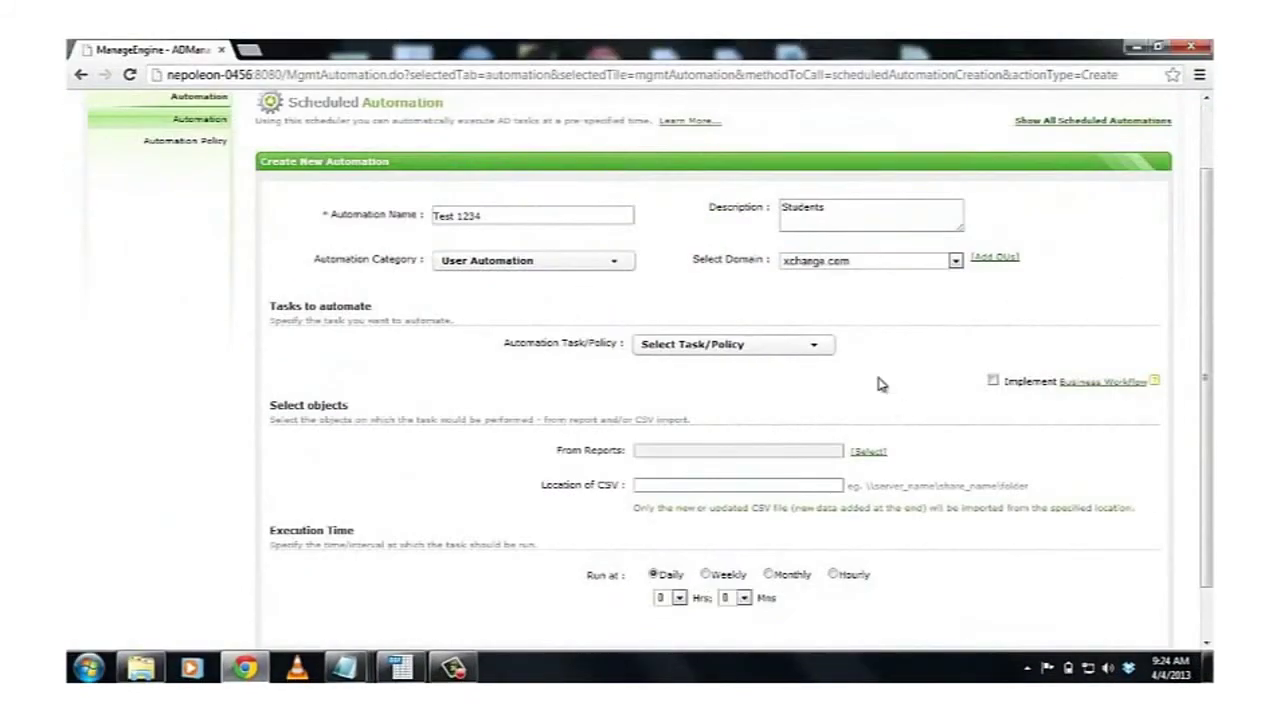
Step: Select Test 123 as the automation policy and enter the CSV file location
left_click(814, 350)
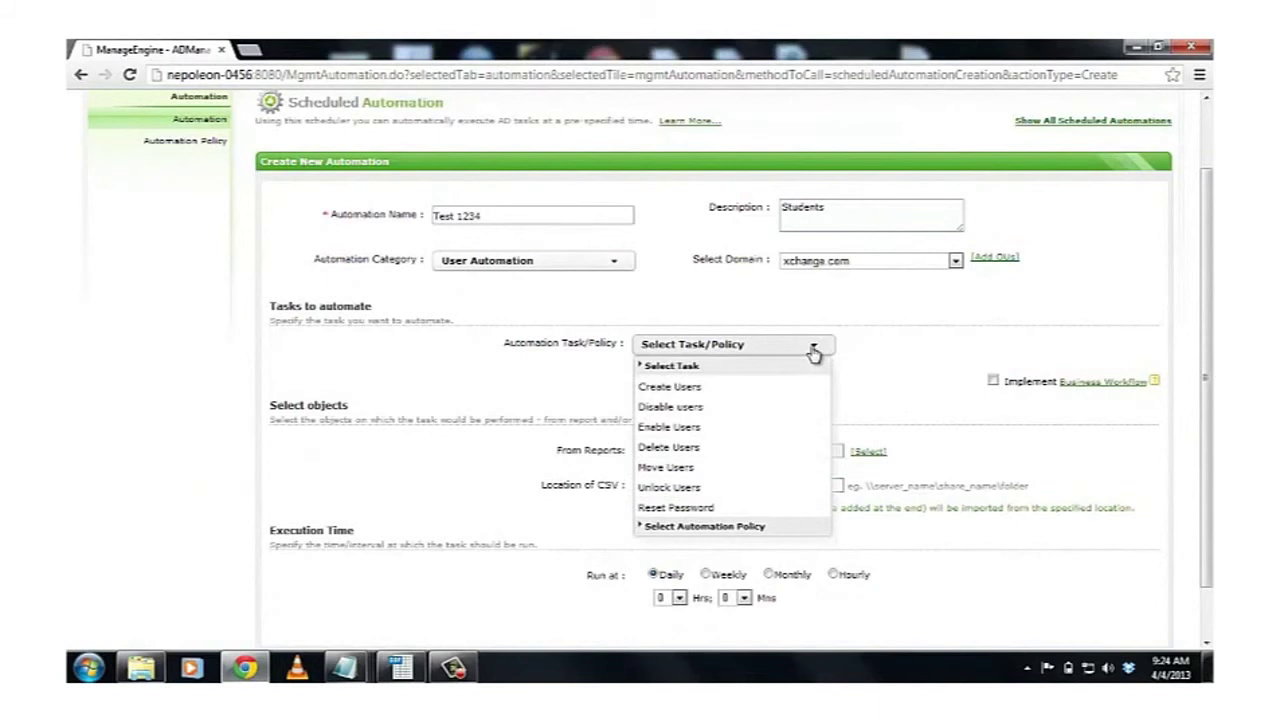
left_click(700, 526)
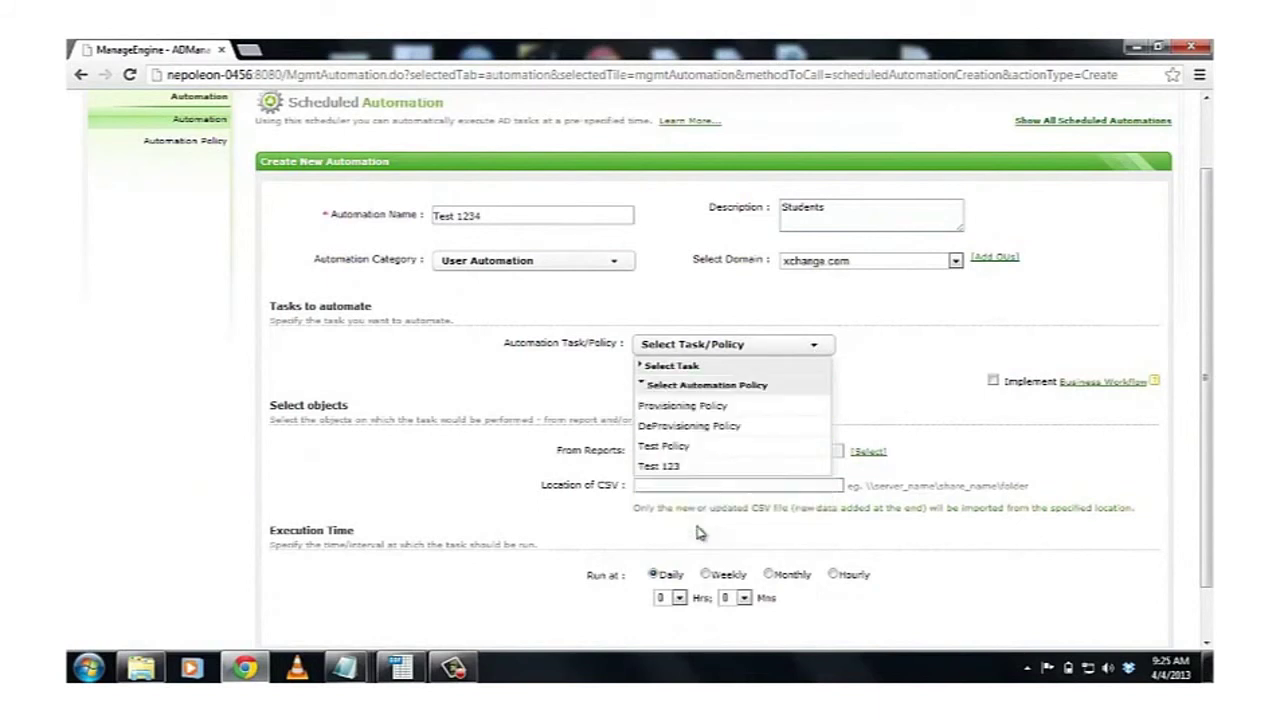
left_click(693, 474)
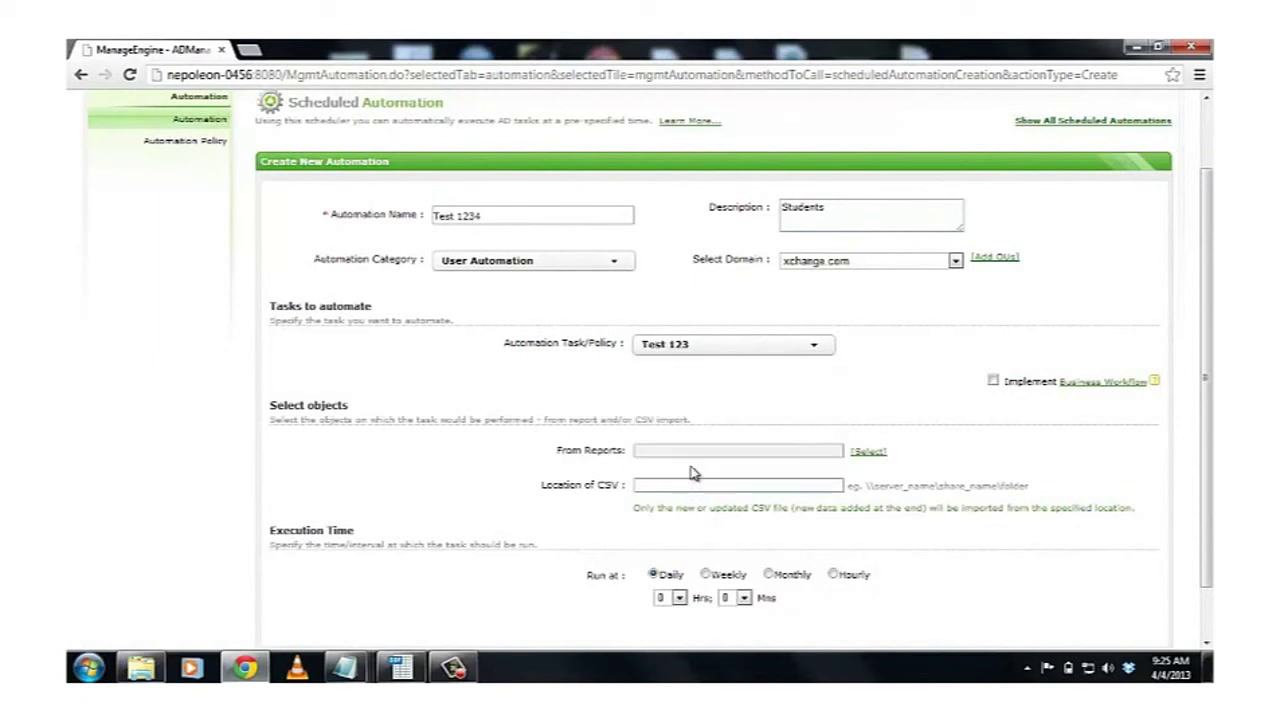
scroll(693, 420, "down", 1)
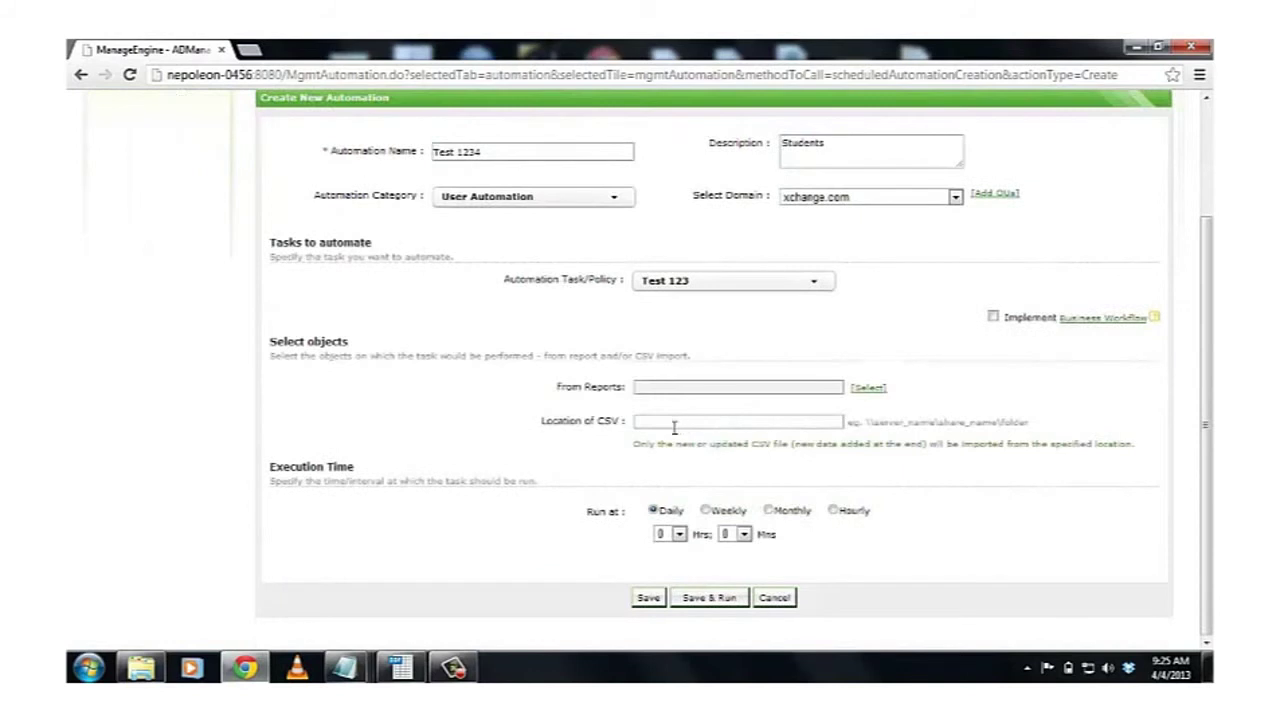
left_click(671, 420)
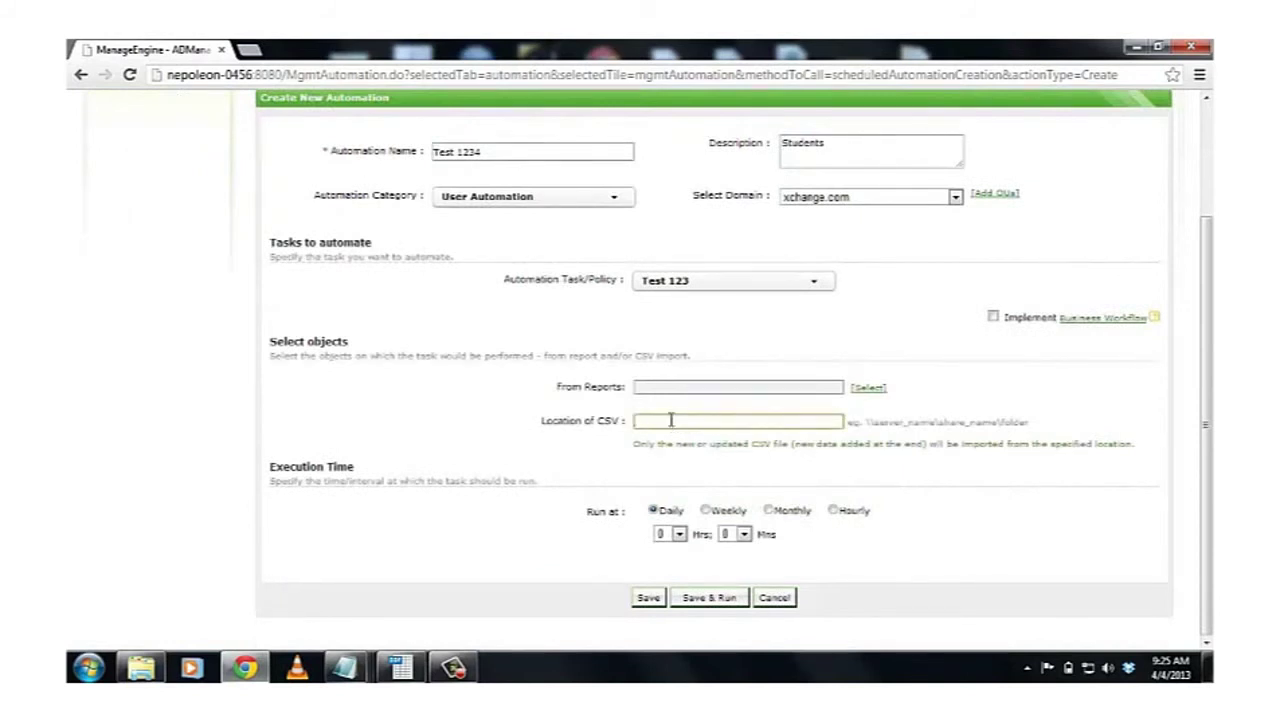
type("\\\\")
Step: Schedule it to run hourly every 16 hours, then save and run it
left_click(707, 511)
left_click(768, 511)
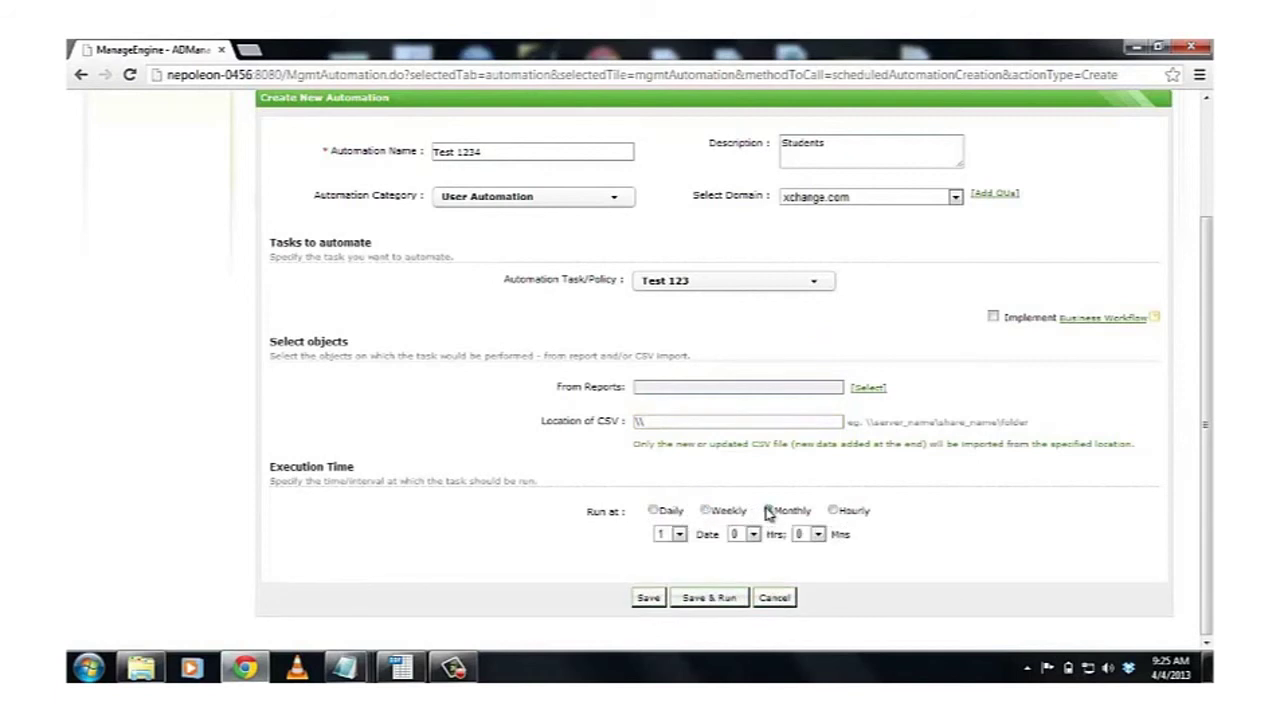
left_click(836, 512)
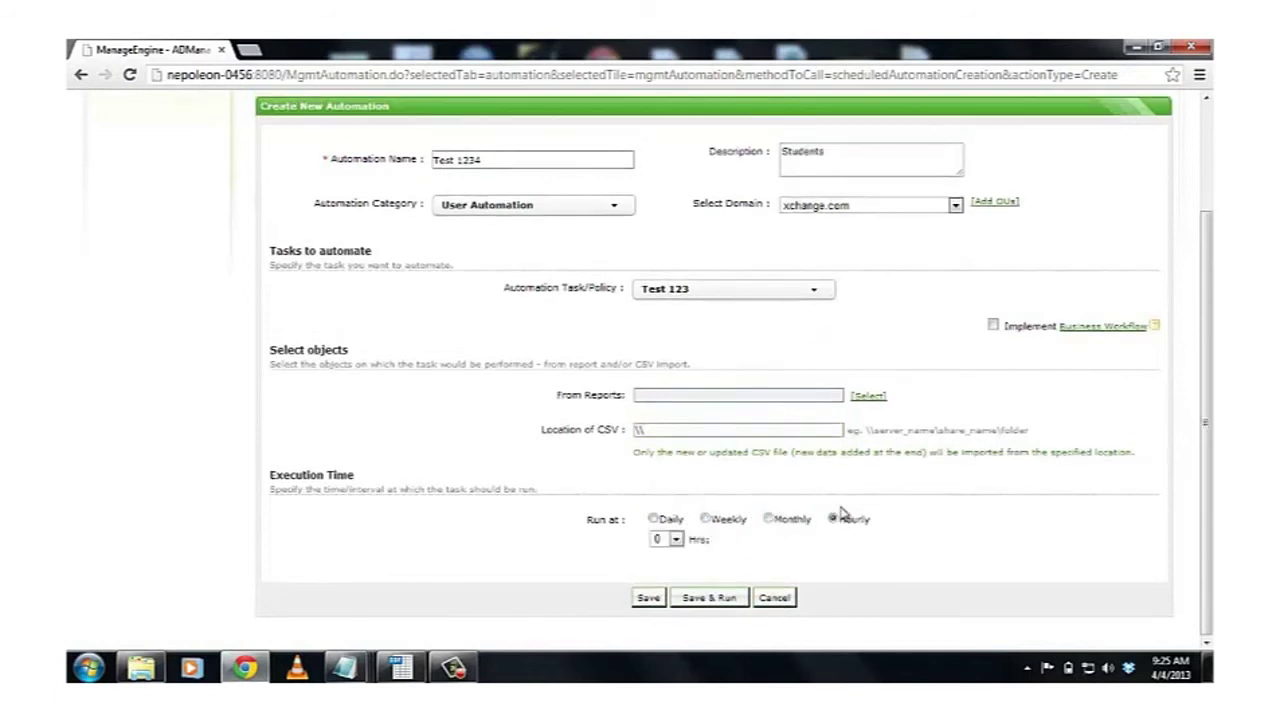
left_click(676, 539)
left_click(664, 490)
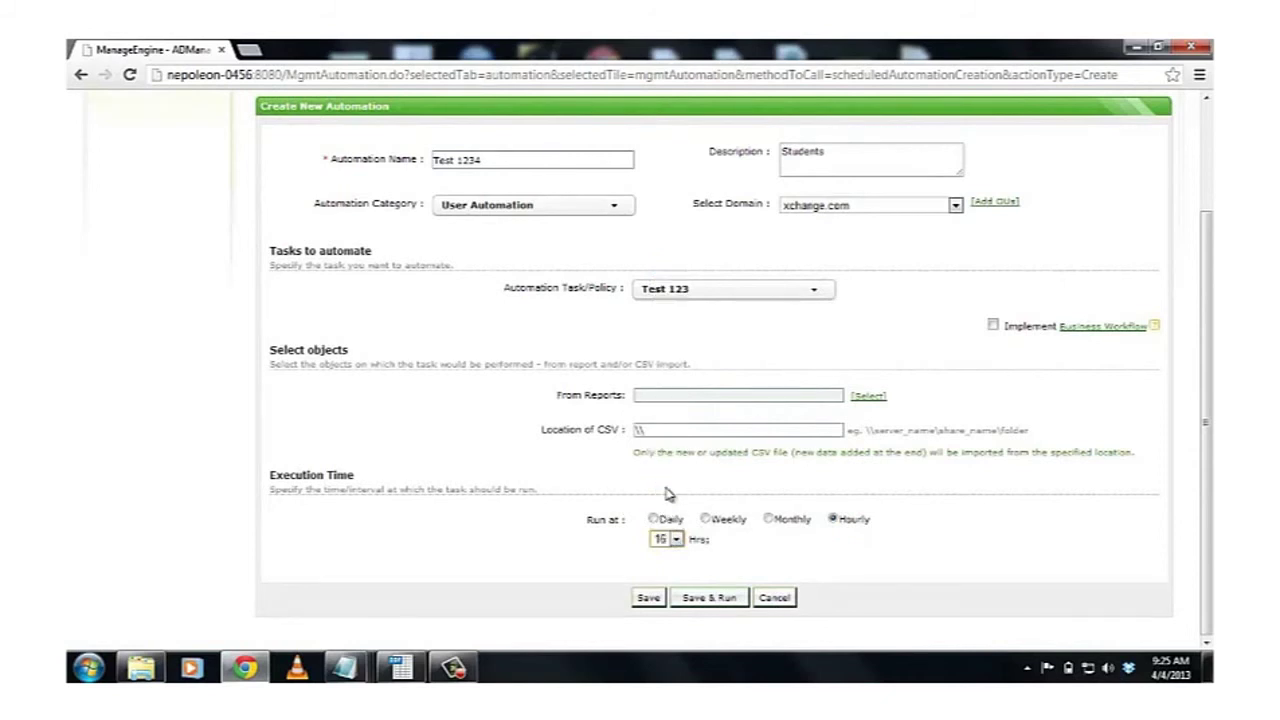
left_click(708, 599)
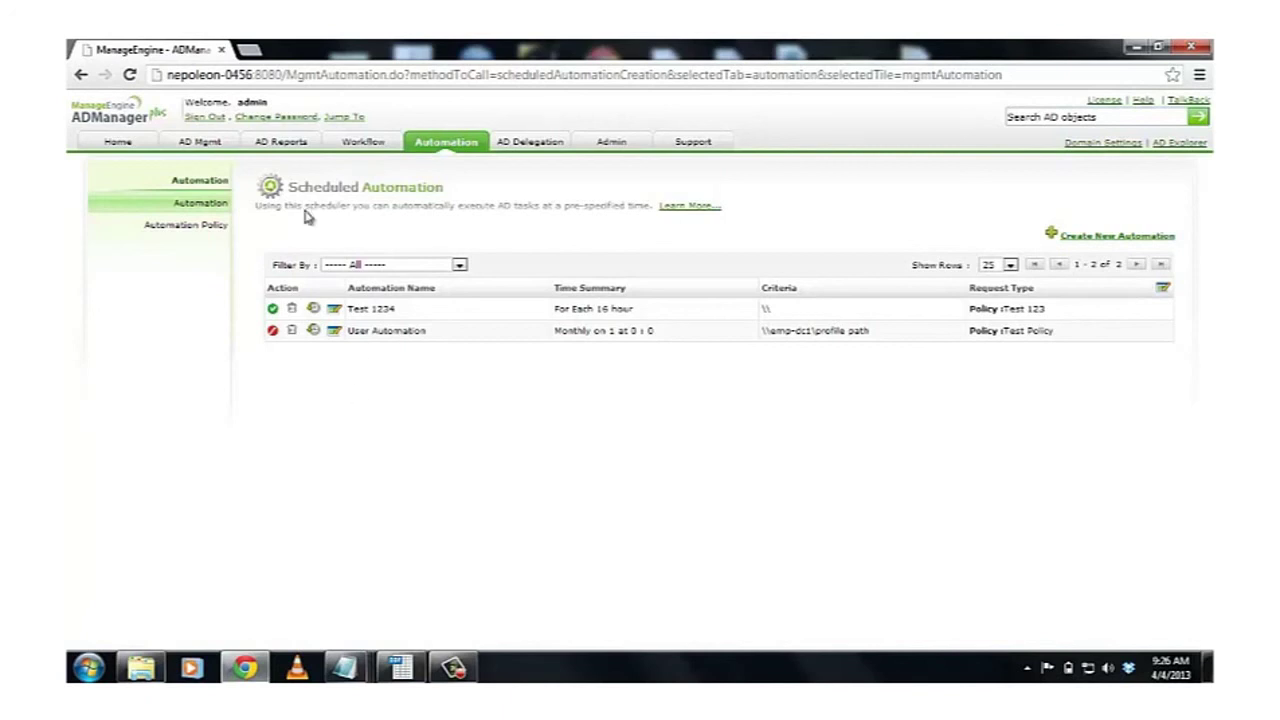
Step: Sign out of ADManager Plus to return to the sign-in page
left_click(204, 118)
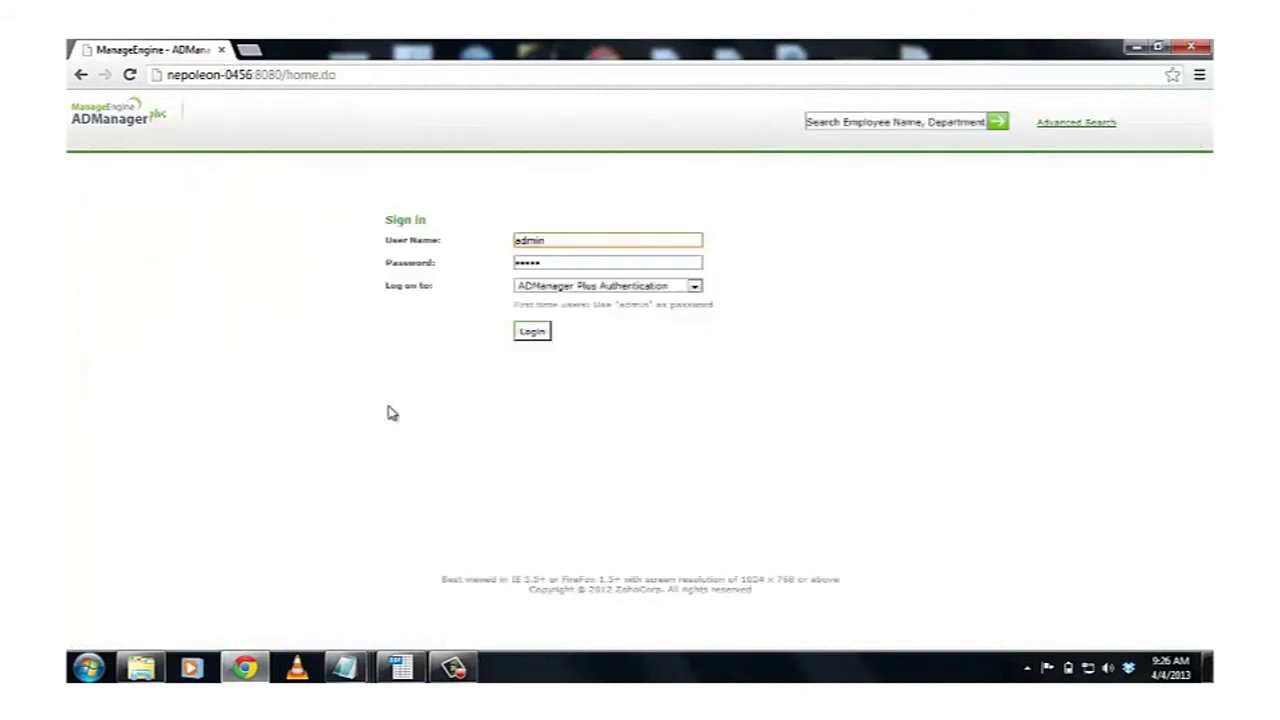